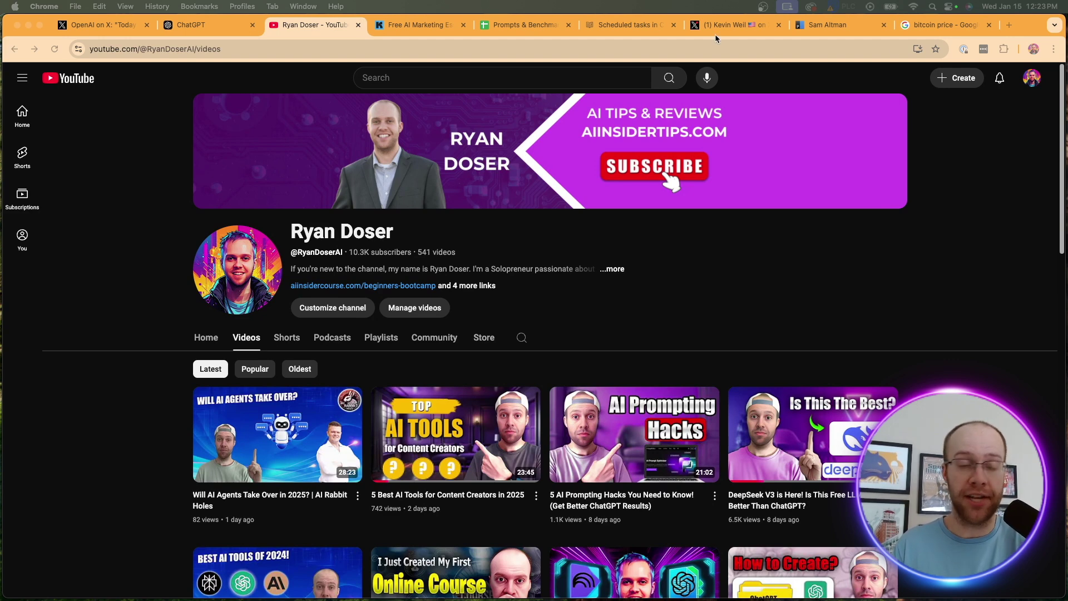
Step: Switch to the Free AI Marketing Essentials Guide page in Kit and highlight its heading
left_click(403, 26)
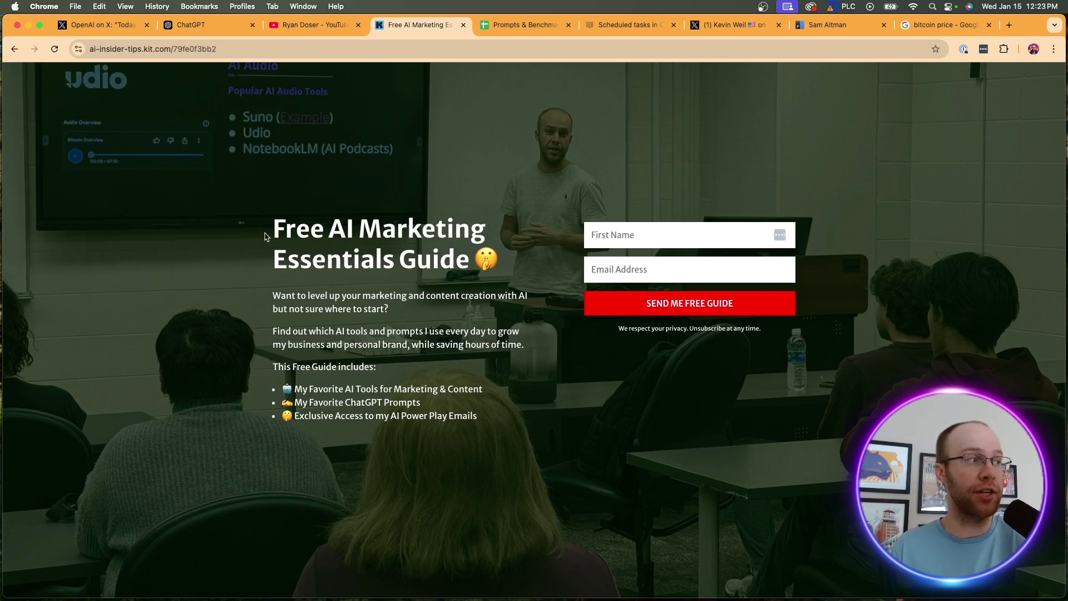
left_click_drag(273, 228, 469, 260)
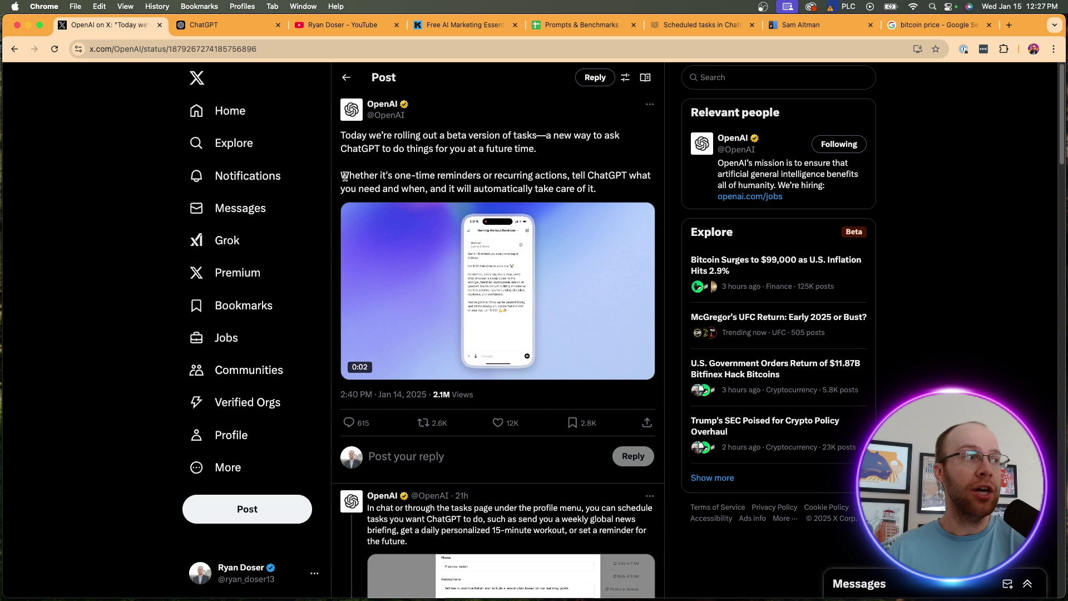
Step: Read OpenAI's tasks post and replies, highlighting that tasks roll out to every ChatGPT account
left_click_drag(341, 175, 614, 188)
left_click(615, 188)
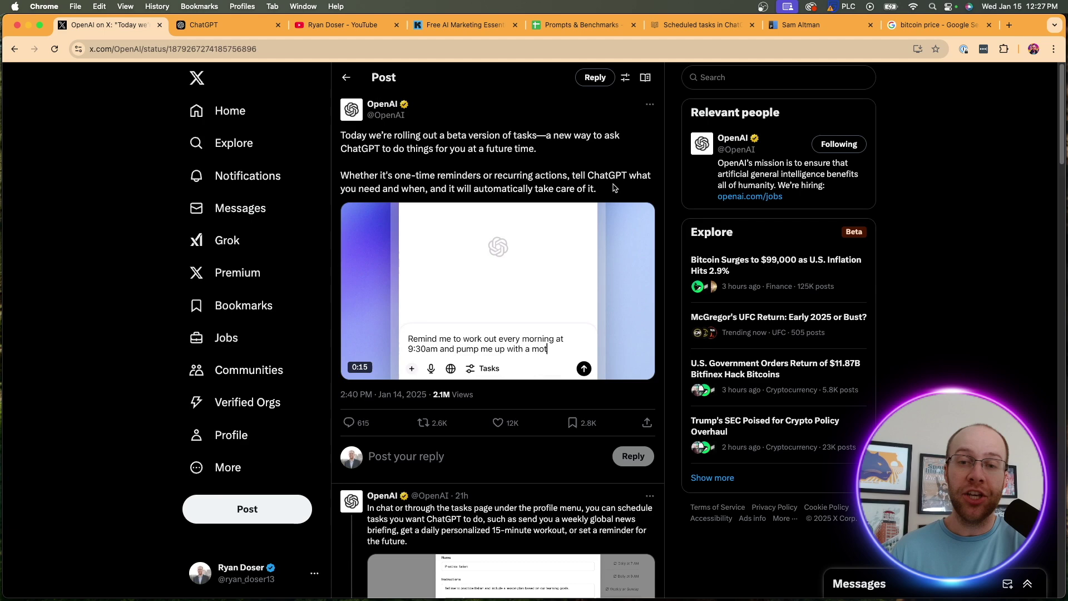
scroll(613, 189, "down", 5)
scroll(612, 188, "down", 5)
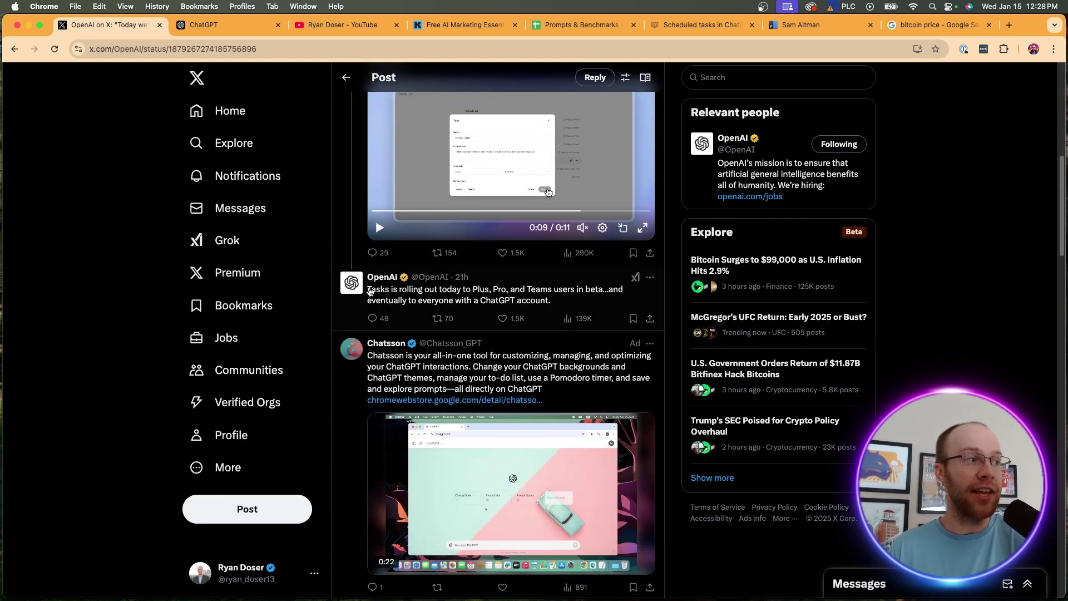
left_click_drag(365, 293, 601, 292)
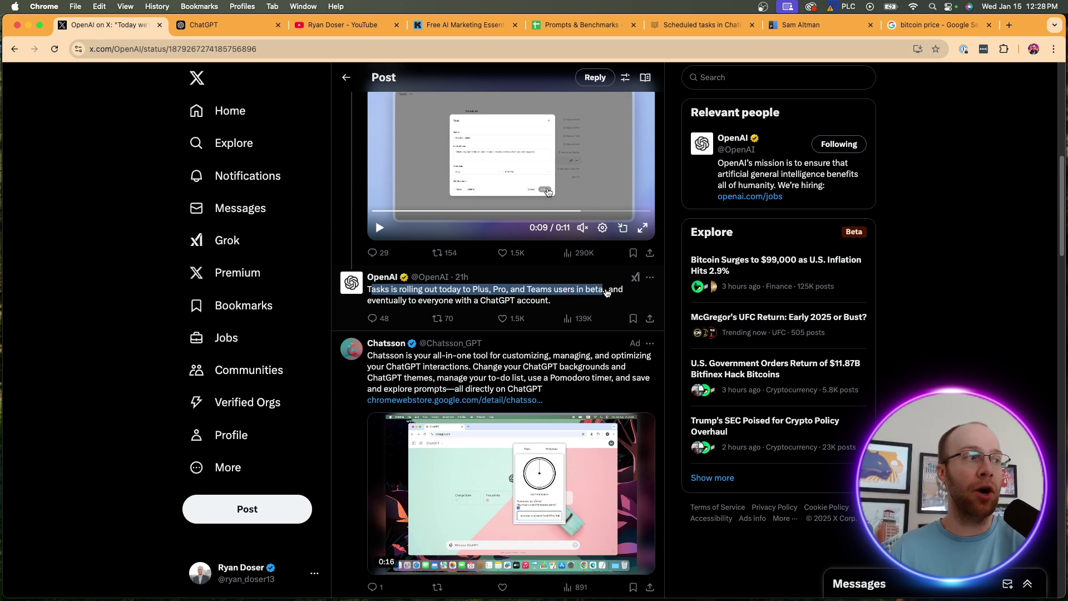
left_click_drag(390, 300, 535, 306)
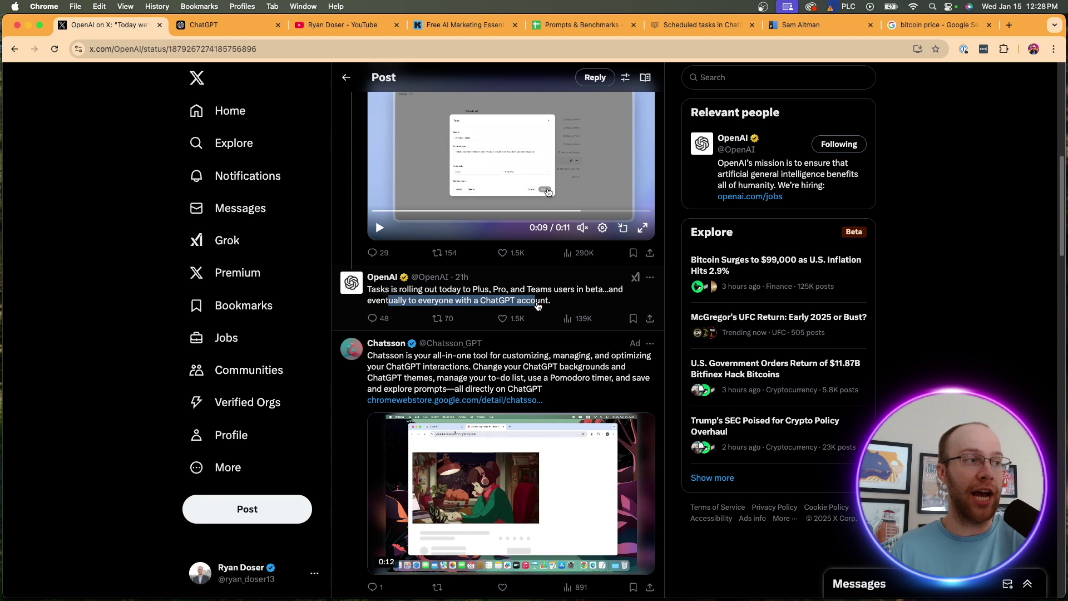
Step: In ChatGPT, pick 'GPT-4o with scheduled tasks' from the model list
left_click(215, 30)
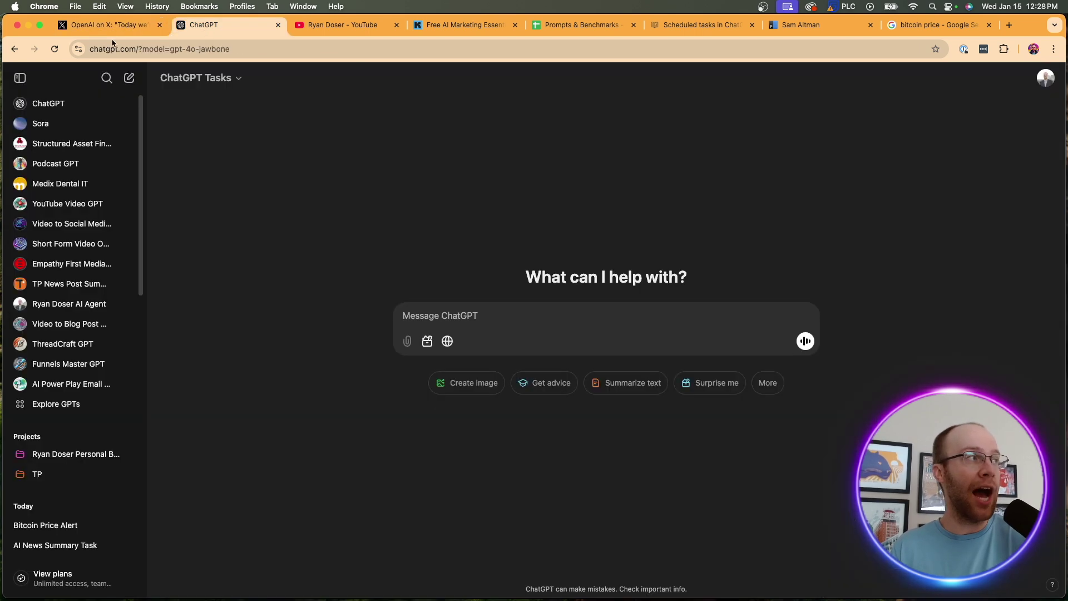
left_click(198, 78)
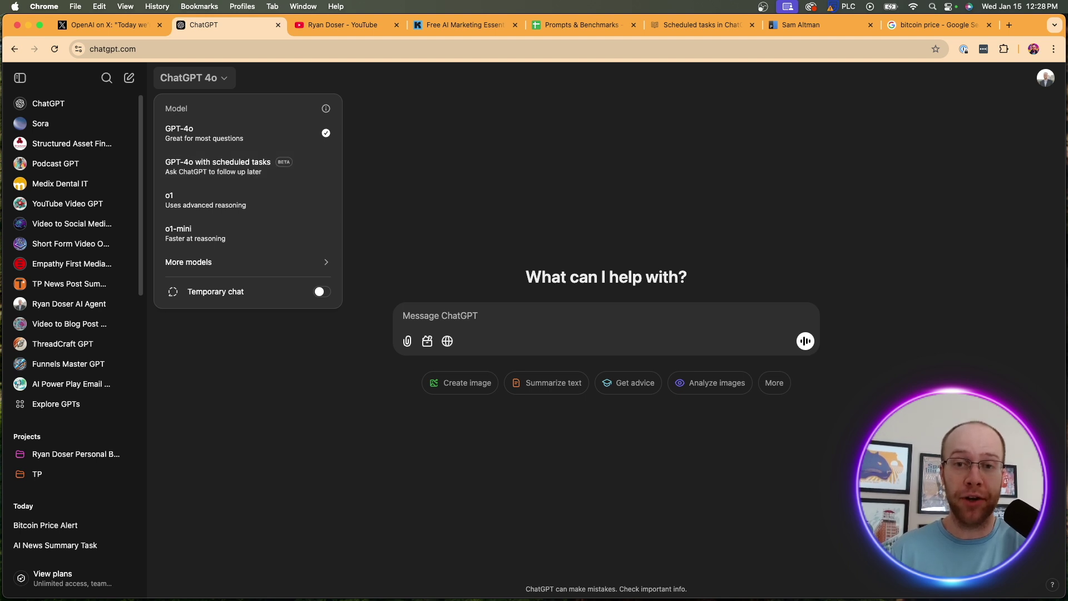
left_click(251, 170)
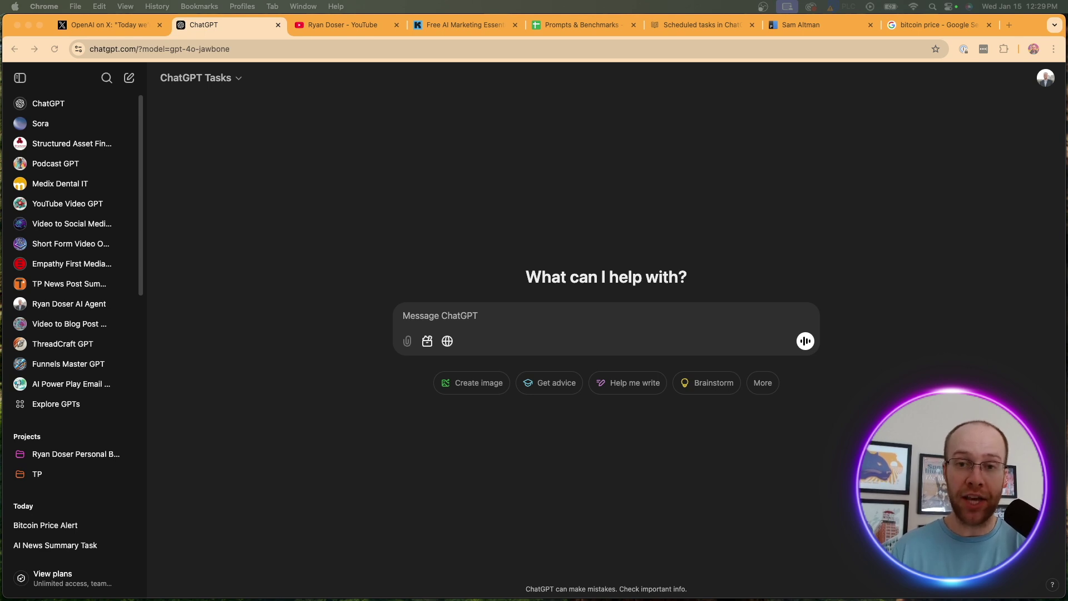
Step: Send the pasted prompt for a daily 8 AM AI-news summary in at most 5 bullets
left_click(196, 79)
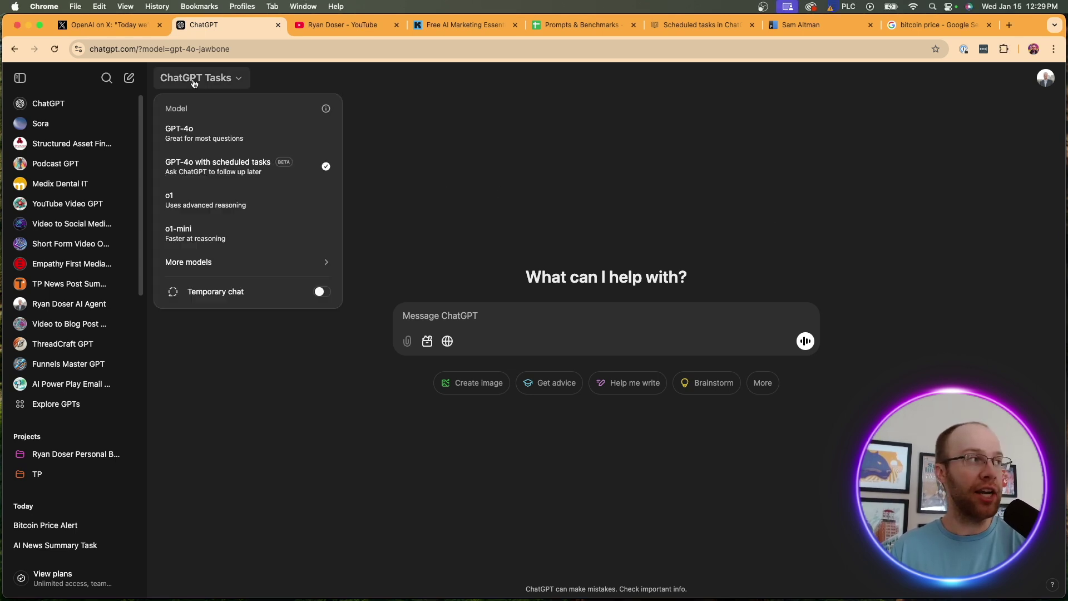
left_click(225, 171)
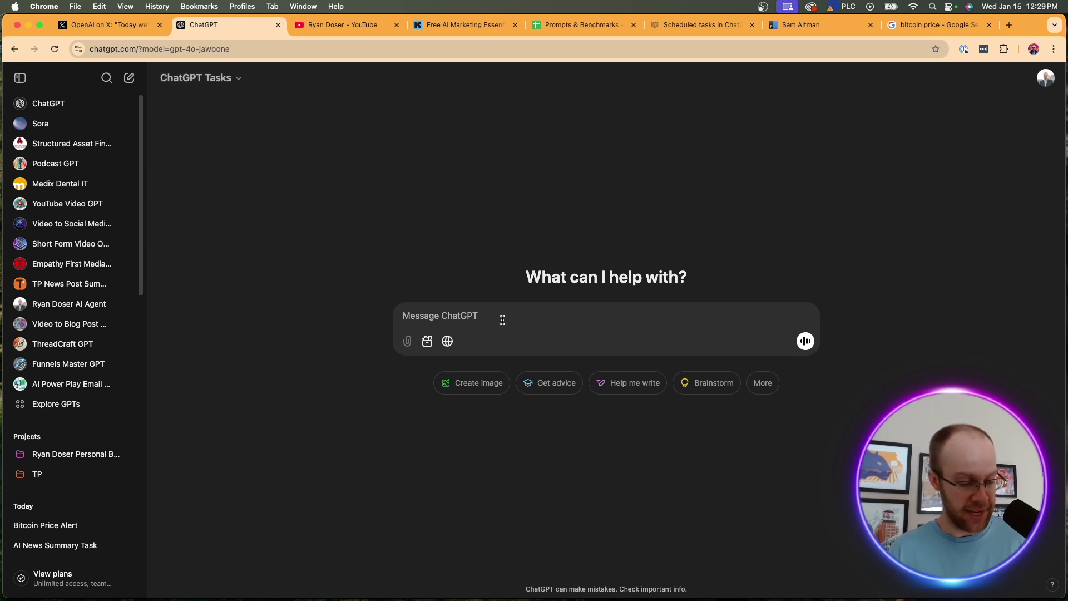
type("Make a task that provides the most important AI news each morning at 8 AM. Use a maximum of 5 bullet points and a one-sentence blurb for each piece of news")
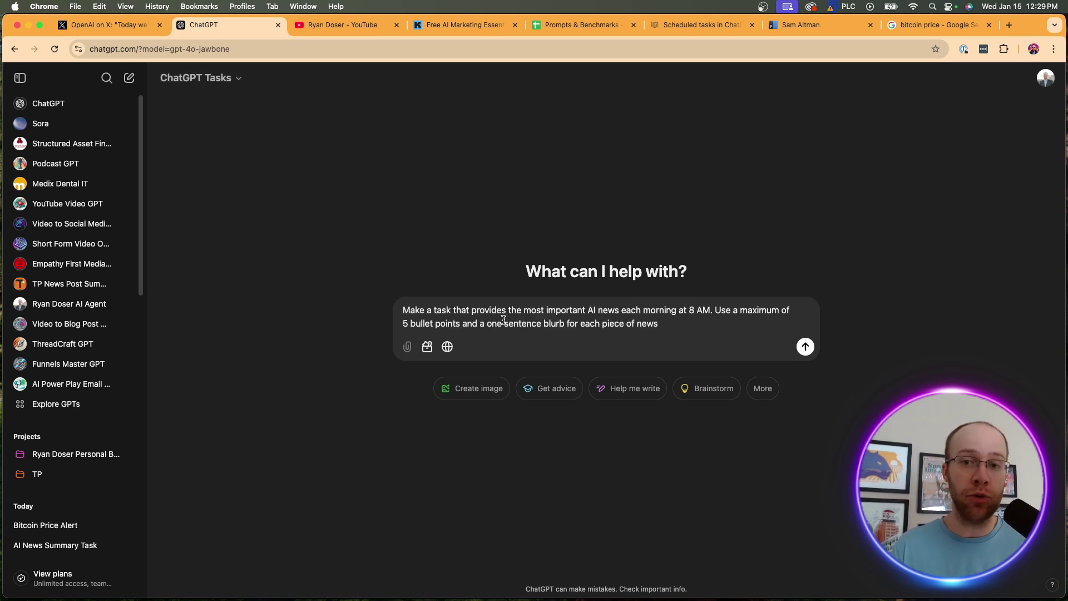
left_click_drag(421, 310, 665, 325)
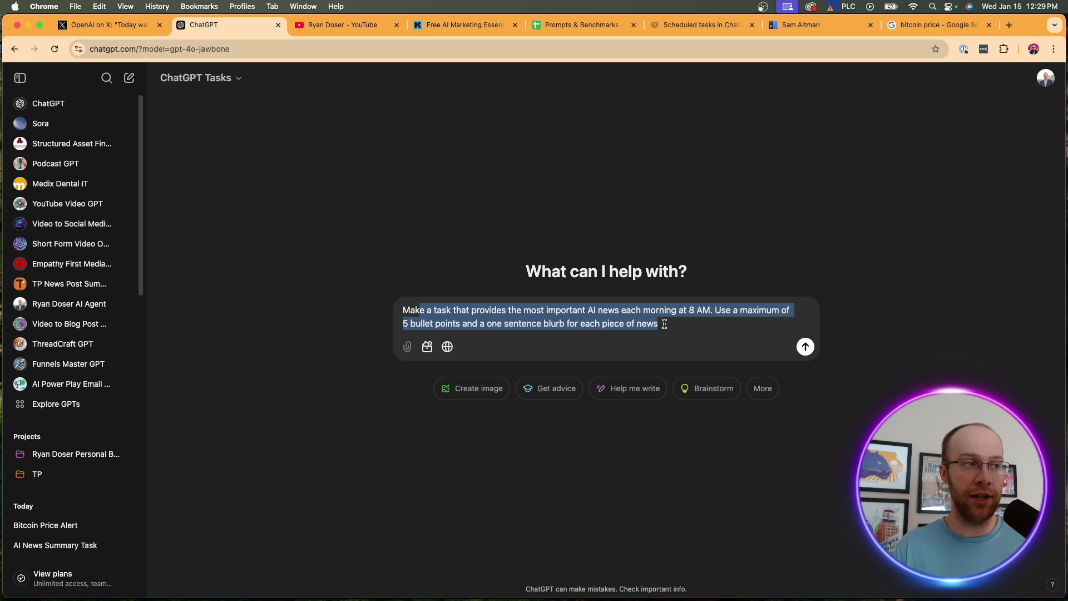
key("Return")
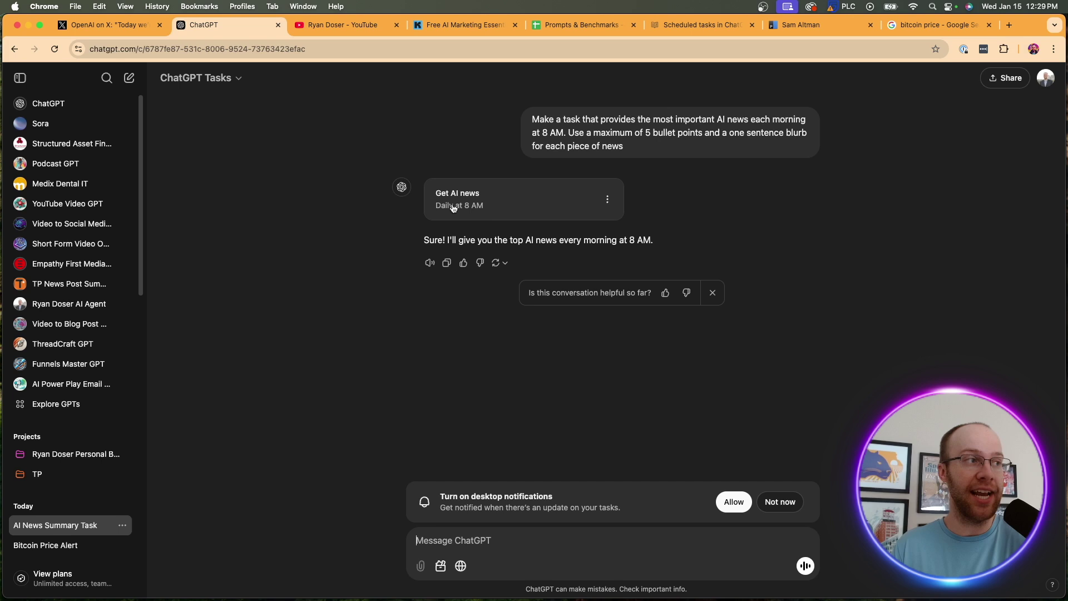
Step: Reschedule Get AI news to weekly on Friday and save, then select the weather prompt in B119
left_click(607, 202)
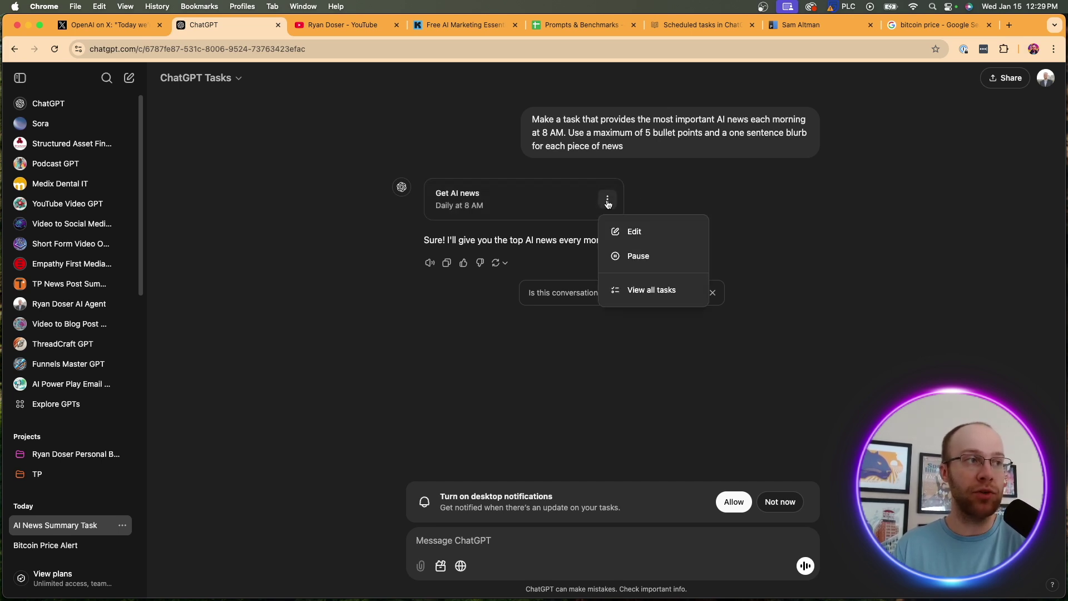
left_click(635, 231)
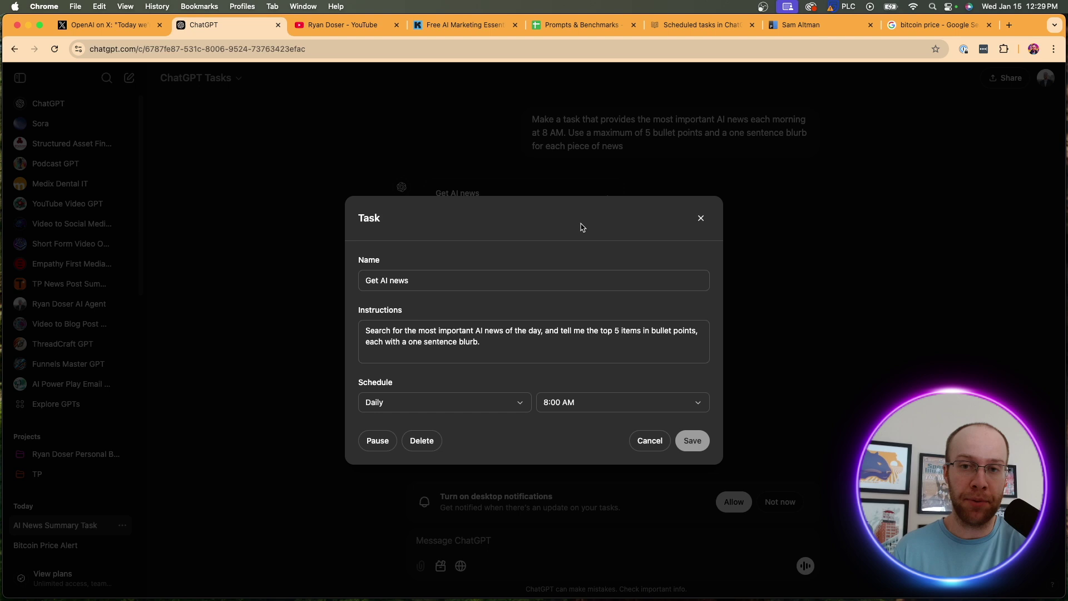
triple_click(436, 282)
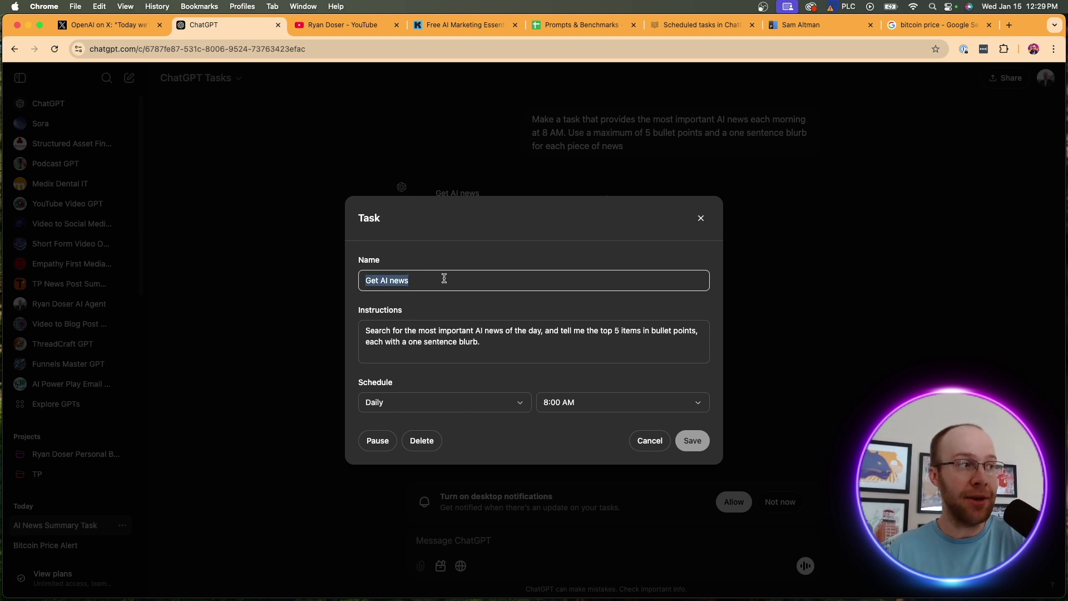
left_click(504, 346)
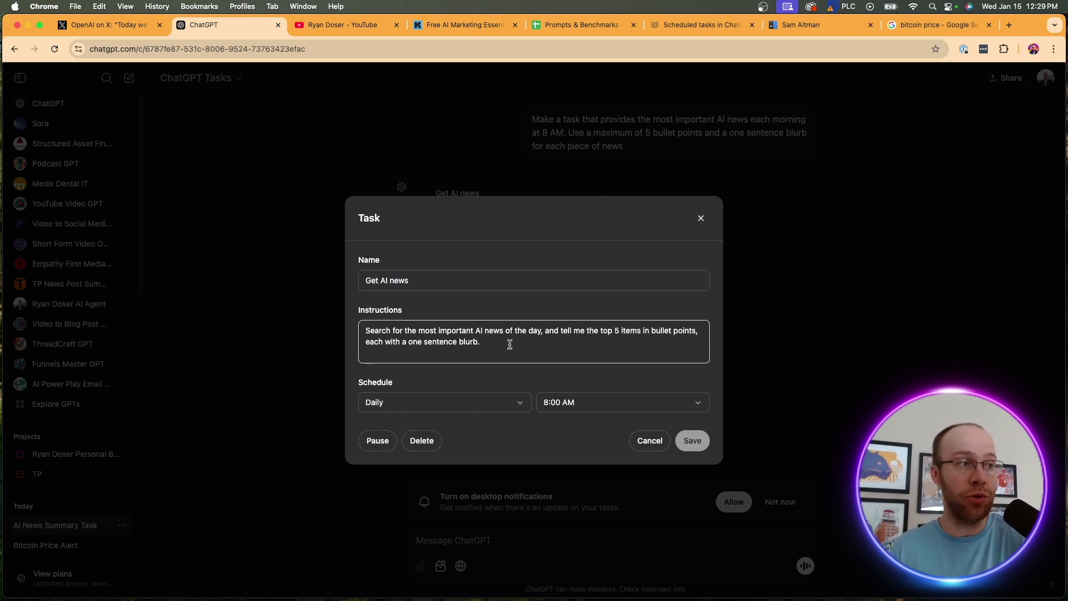
left_click(474, 401)
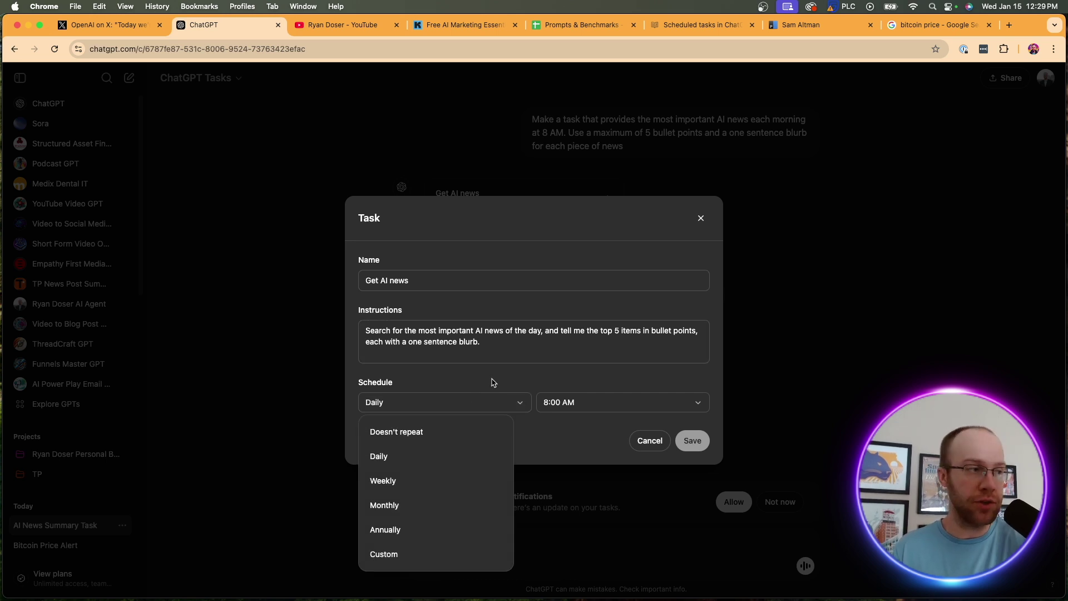
left_click(453, 479)
left_click(532, 411)
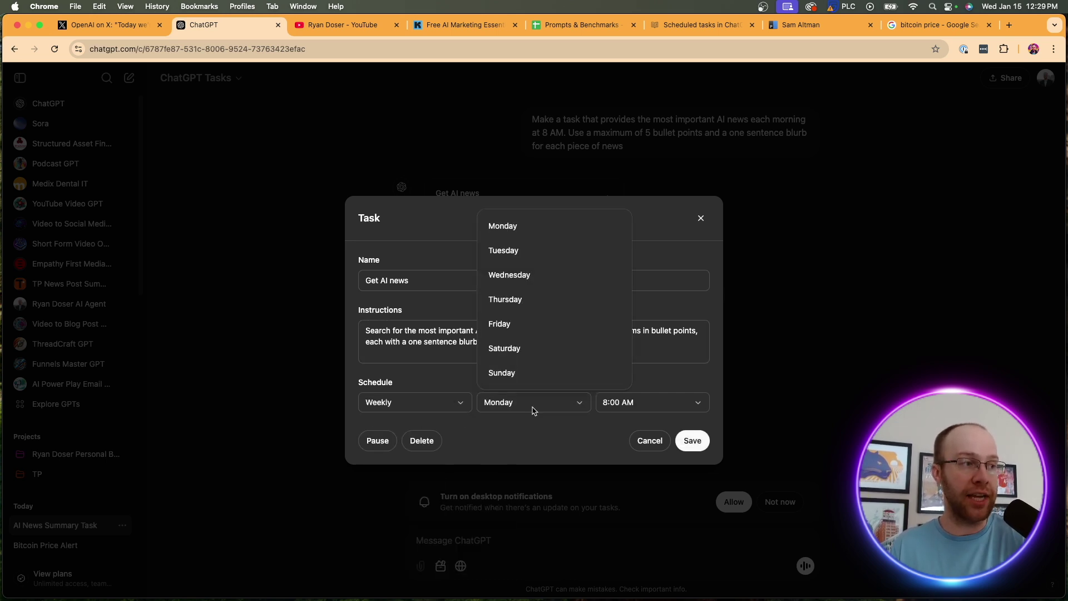
left_click(517, 326)
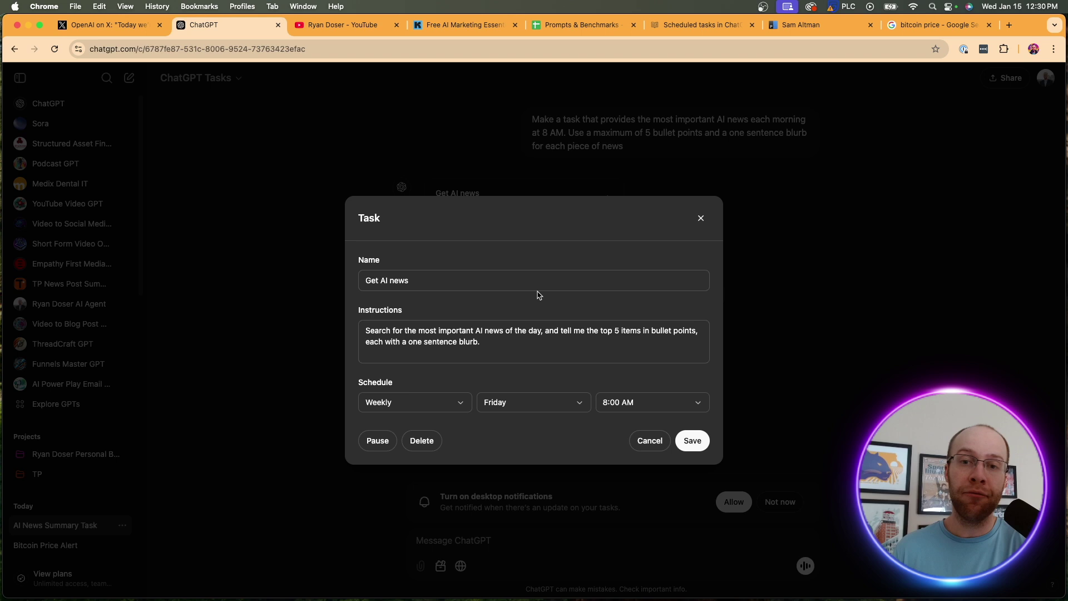
left_click(695, 443)
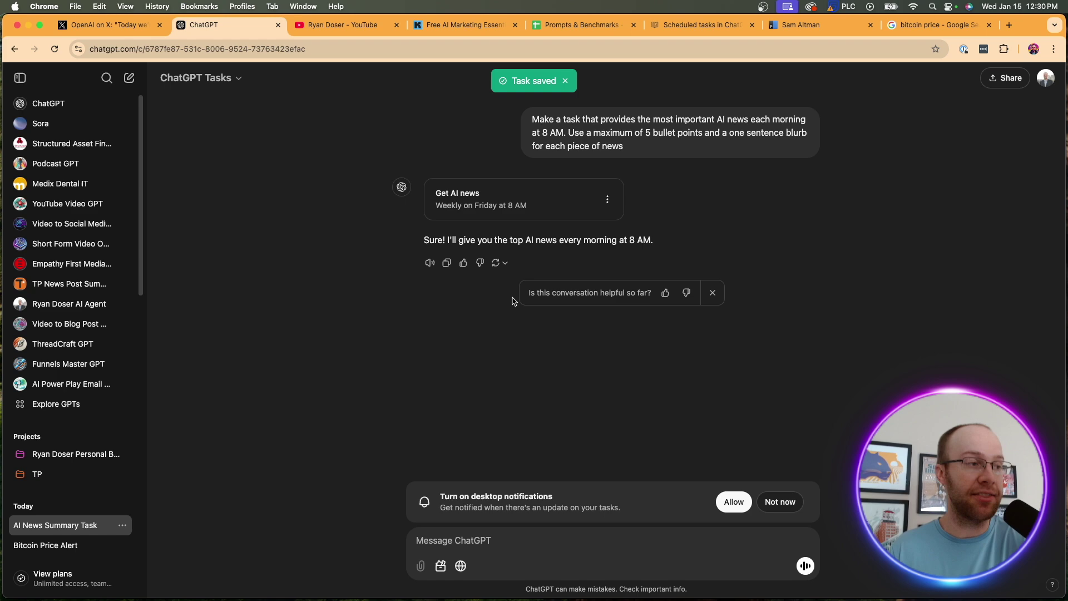
left_click(577, 26)
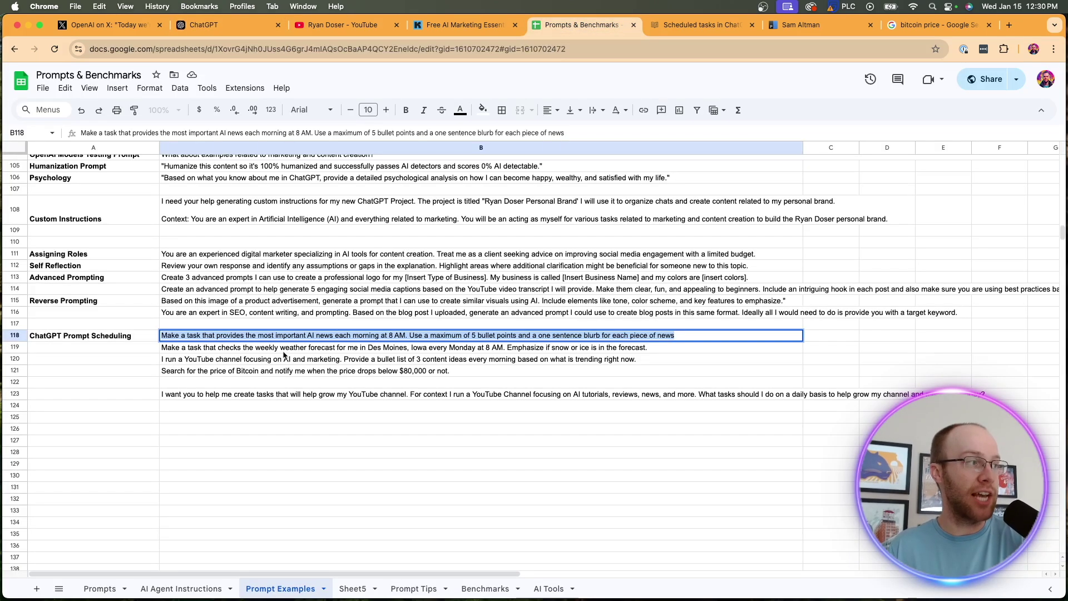
left_click(252, 346)
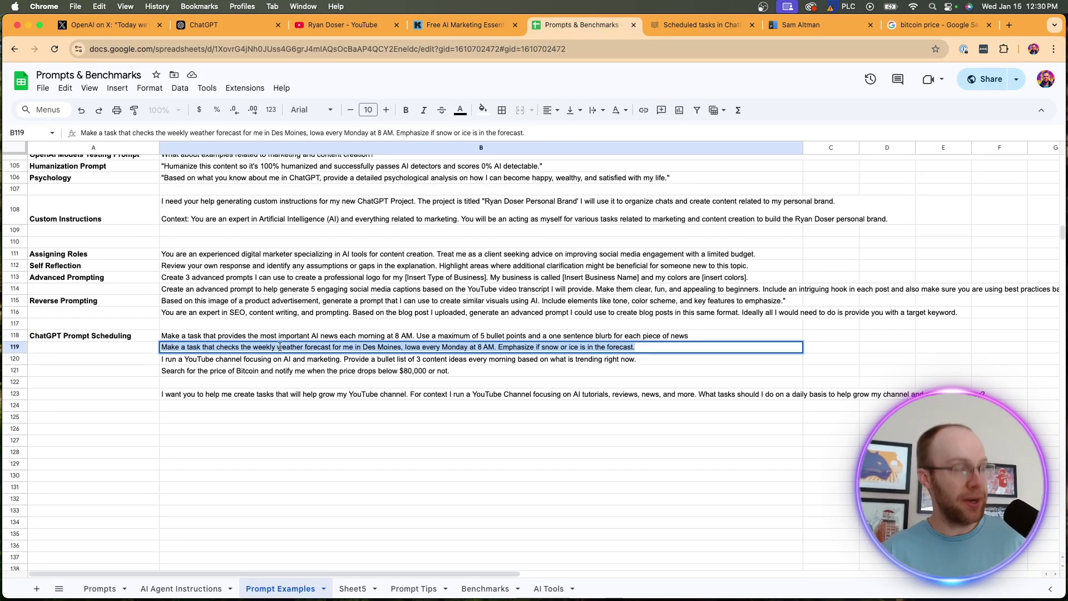
left_click(202, 28)
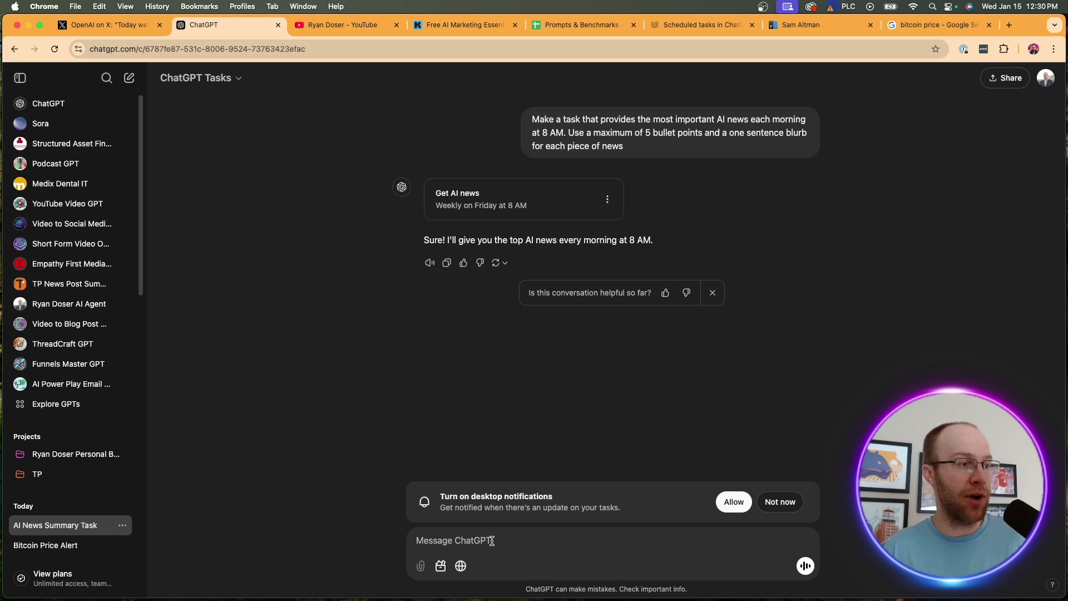
type("Make a task that checks the weekly weather forecast for me in Des Moines, Iowa every Monday at 8 AM. Emphasize if snow or ice is in the forecast.")
key("Return")
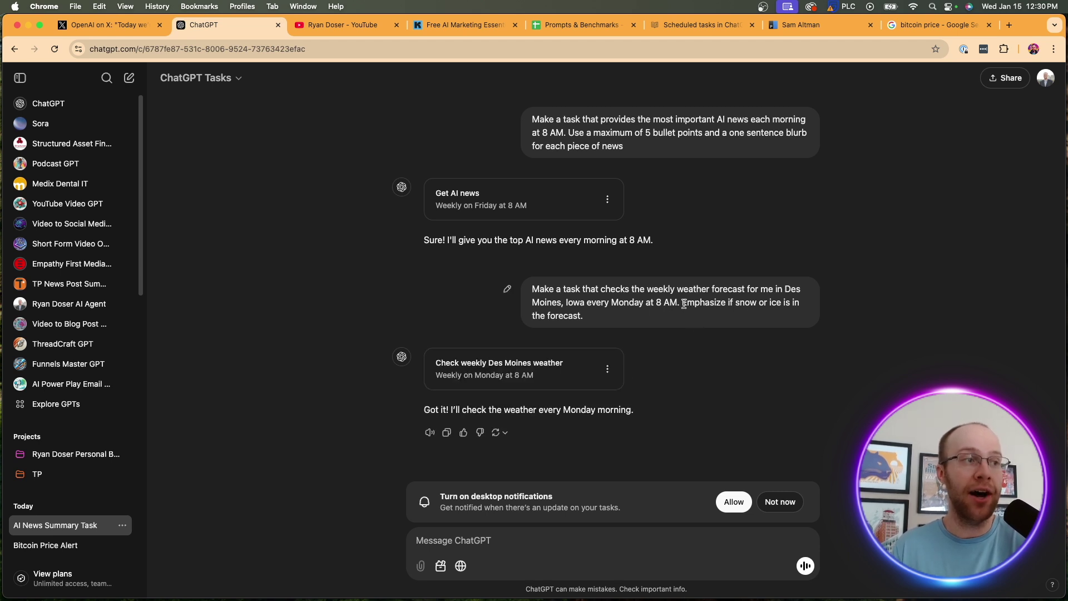
left_click_drag(684, 304, 768, 316)
left_click(768, 317)
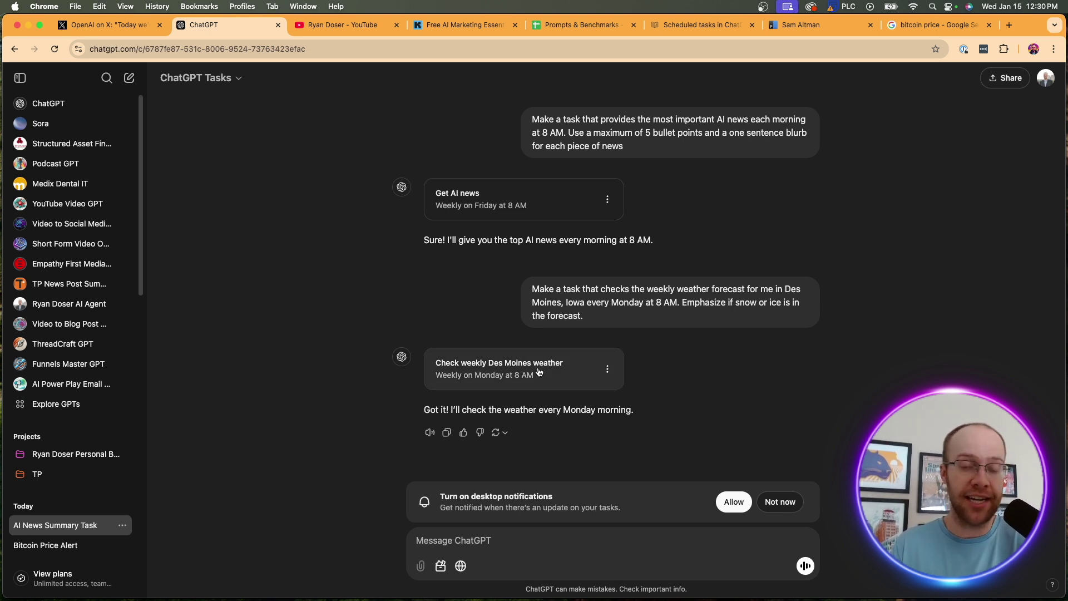
Step: Inspect the weather task's edit dialog: its frequency options, instructions and 'weather' name
left_click(608, 371)
left_click(634, 399)
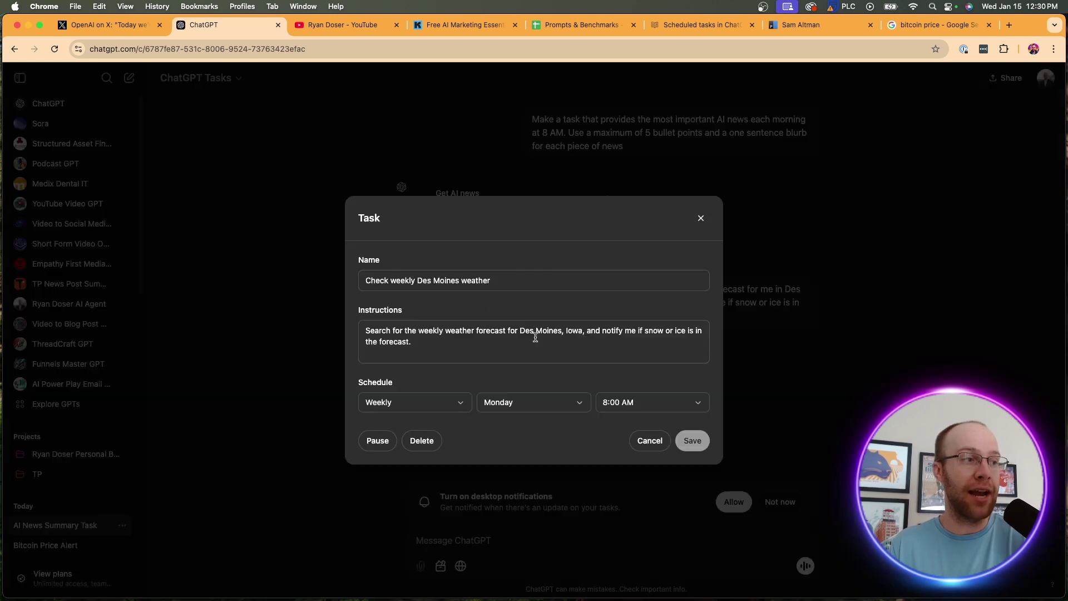
left_click(430, 408)
left_click(532, 377)
left_click(438, 342)
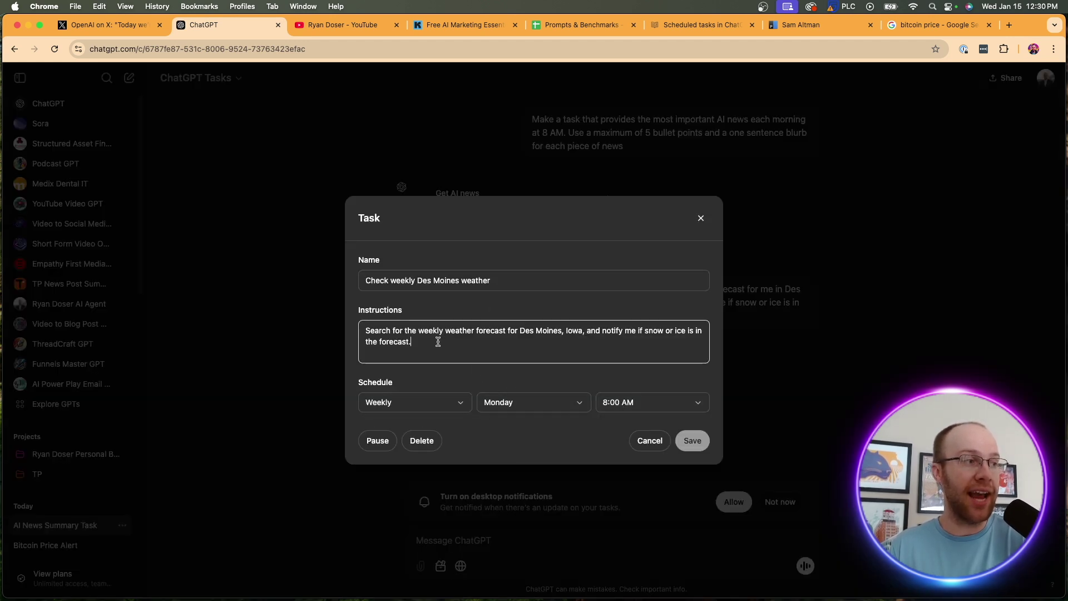
triple_click(438, 341)
left_click(446, 345)
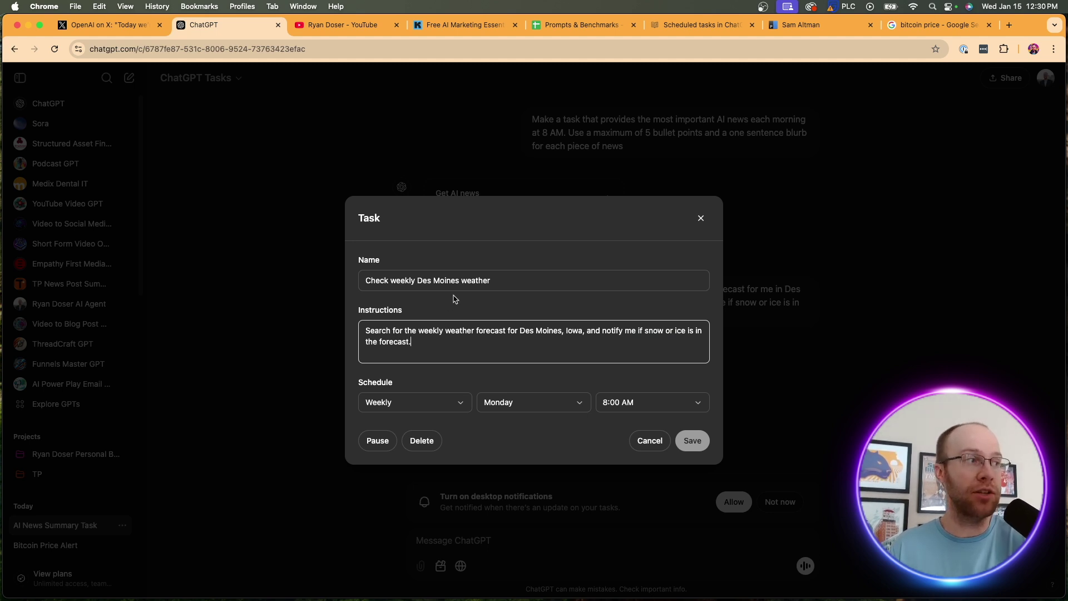
double_click(465, 281)
left_click(694, 212)
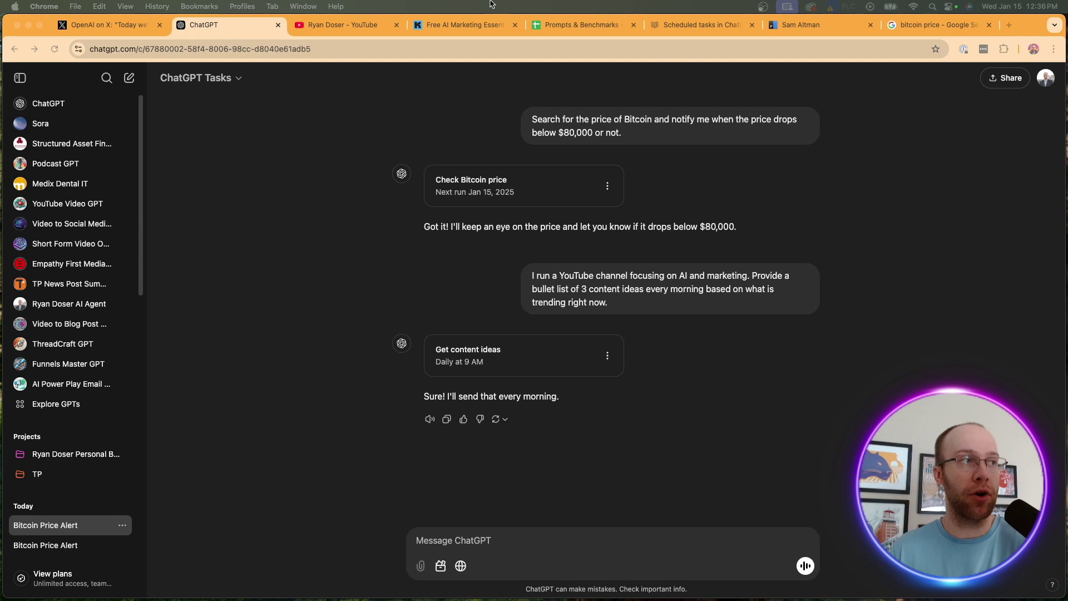
left_click(648, 120)
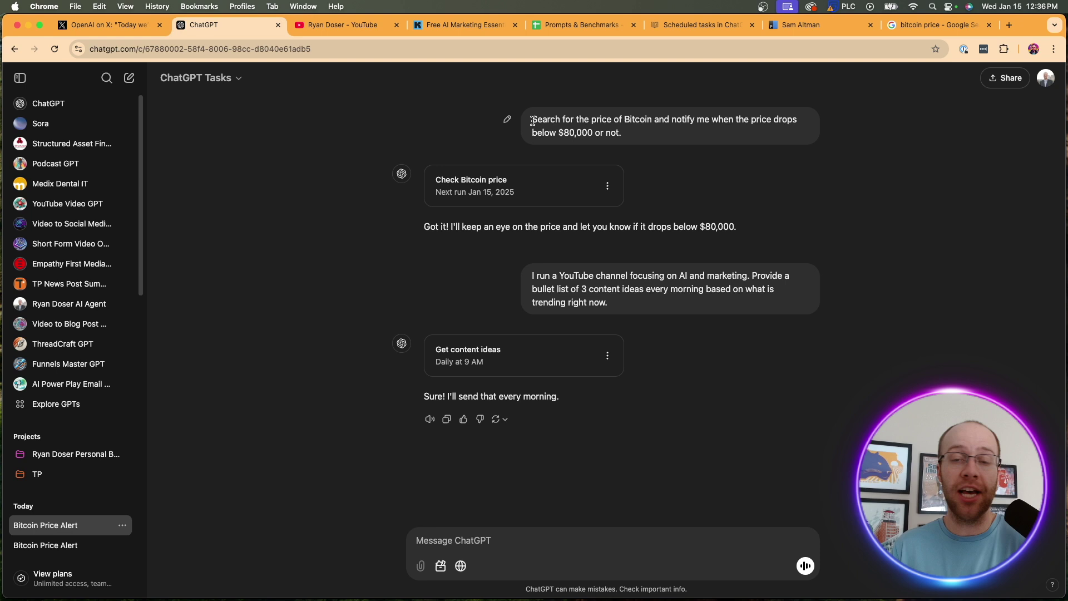
left_click_drag(533, 120, 644, 138)
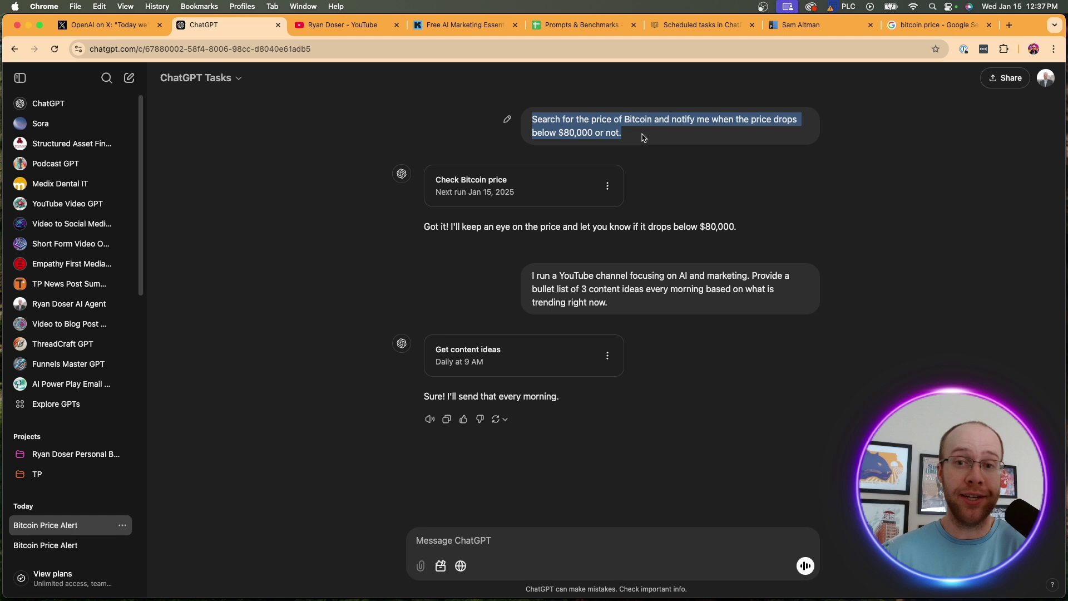
left_click(640, 136)
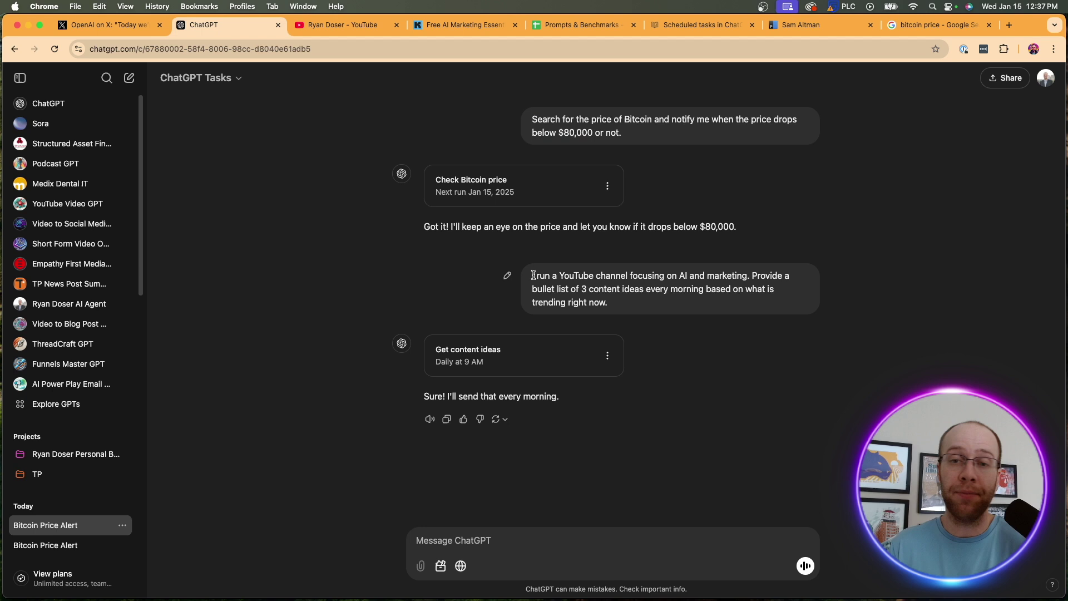
left_click_drag(533, 275, 675, 305)
left_click(676, 305)
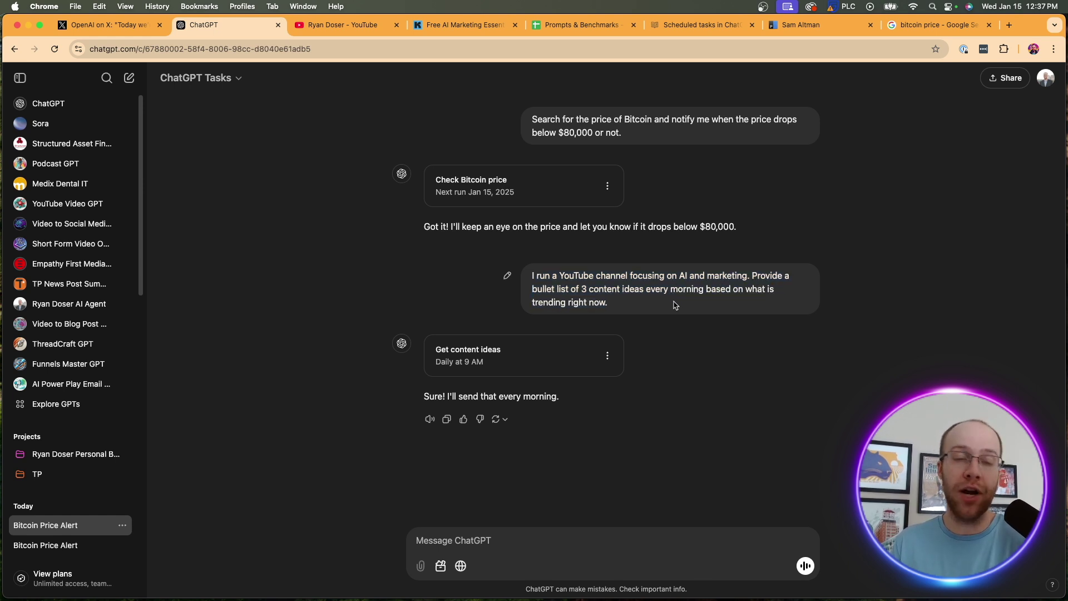
Step: Go to the Tasks page from the account menu and glance at Check Bitcoin price's options
left_click(1044, 81)
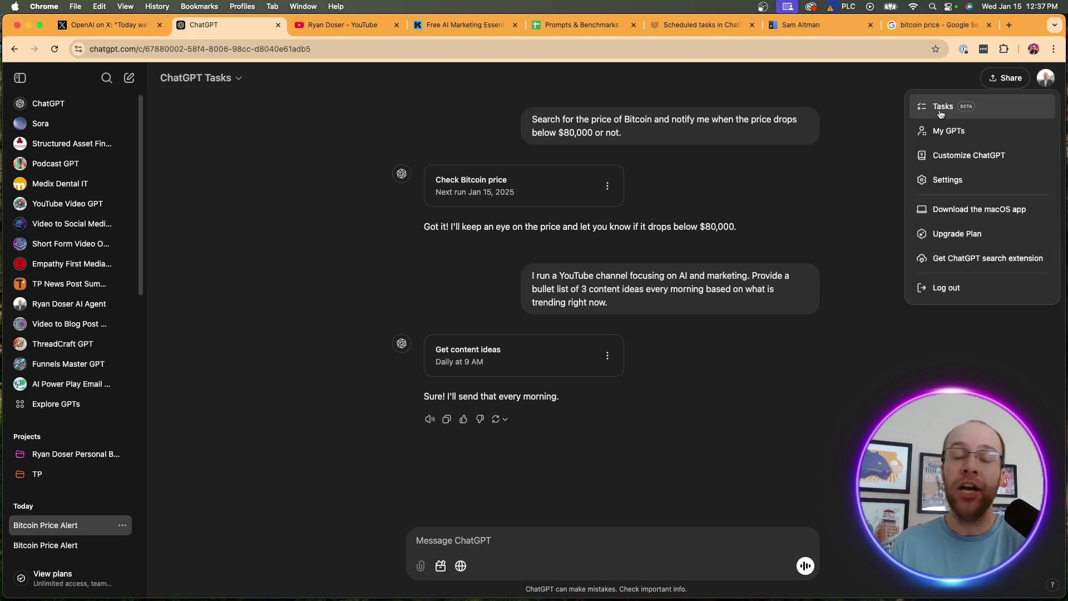
left_click(982, 116)
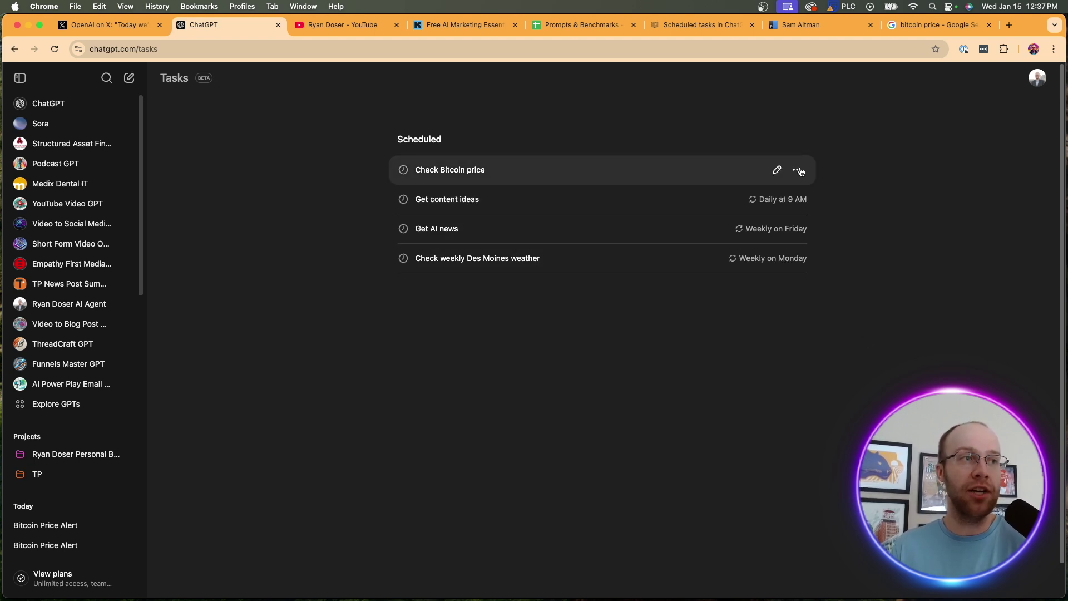
left_click(798, 170)
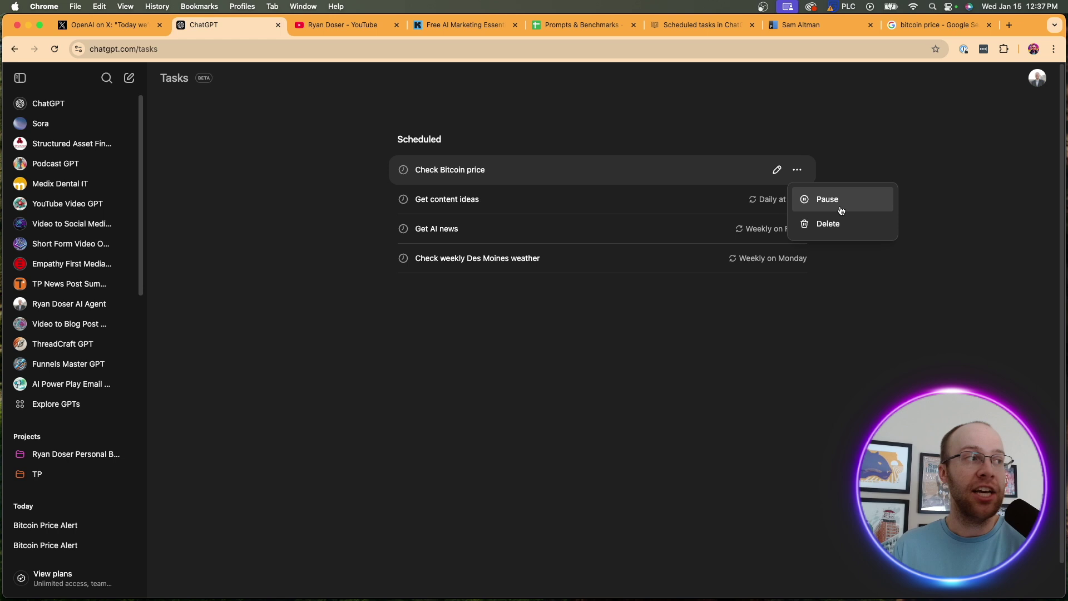
left_click(863, 131)
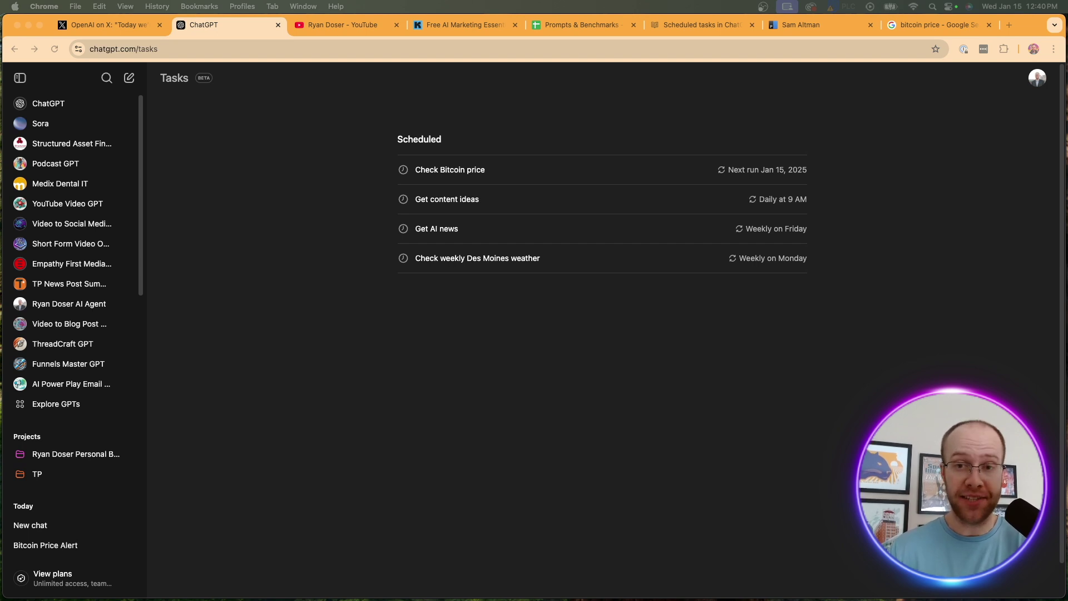
Step: Start a new chat and send the pasted prompt asking for daily YouTube-growth tasks
left_click(129, 82)
left_click(129, 81)
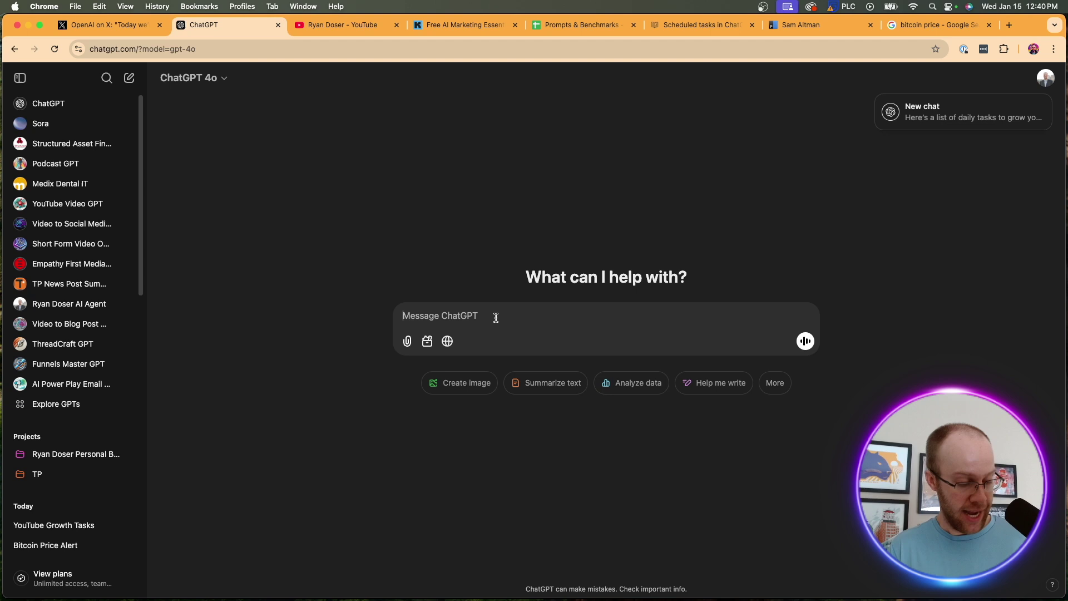
type("I want you to help me create tasks that will help grow my YouTube channel. For context I run a YouTube Channel focusing on AI tutorials, reviews, news, and more. What tasks should I do on a daily basis to help grow my channel and make more money?")
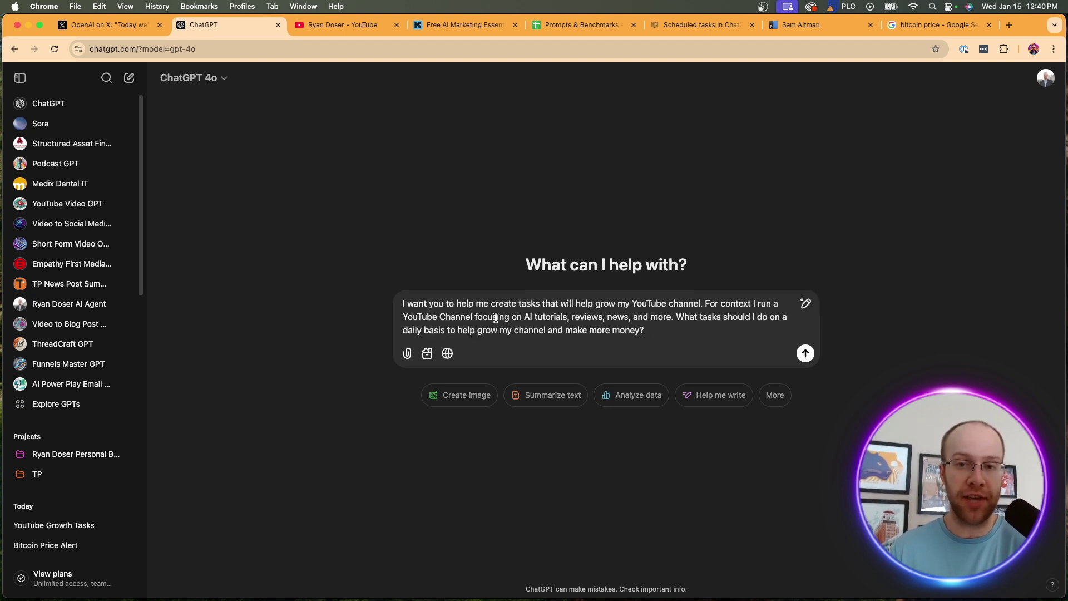
key("Return")
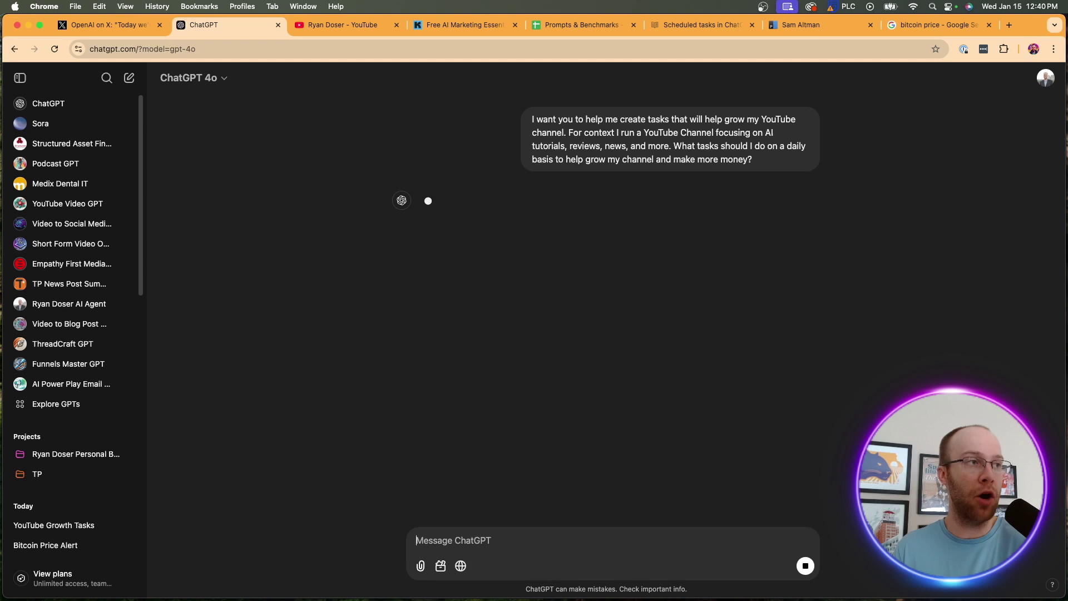
Step: Highlight the prompt's opening request and its AI-channel context while explaining it
left_click_drag(530, 119, 571, 130)
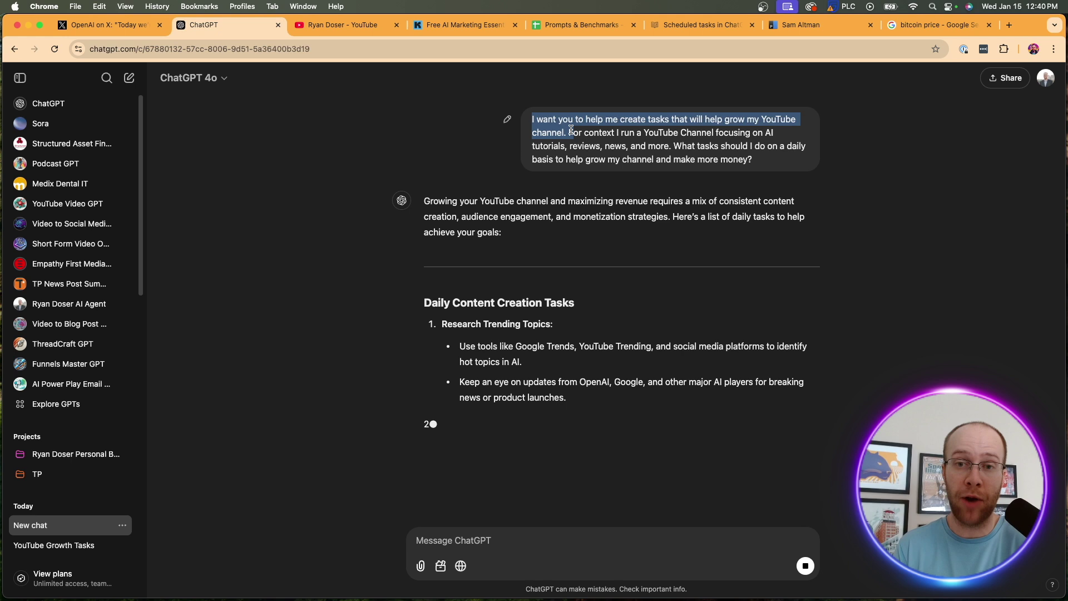
left_click(605, 133)
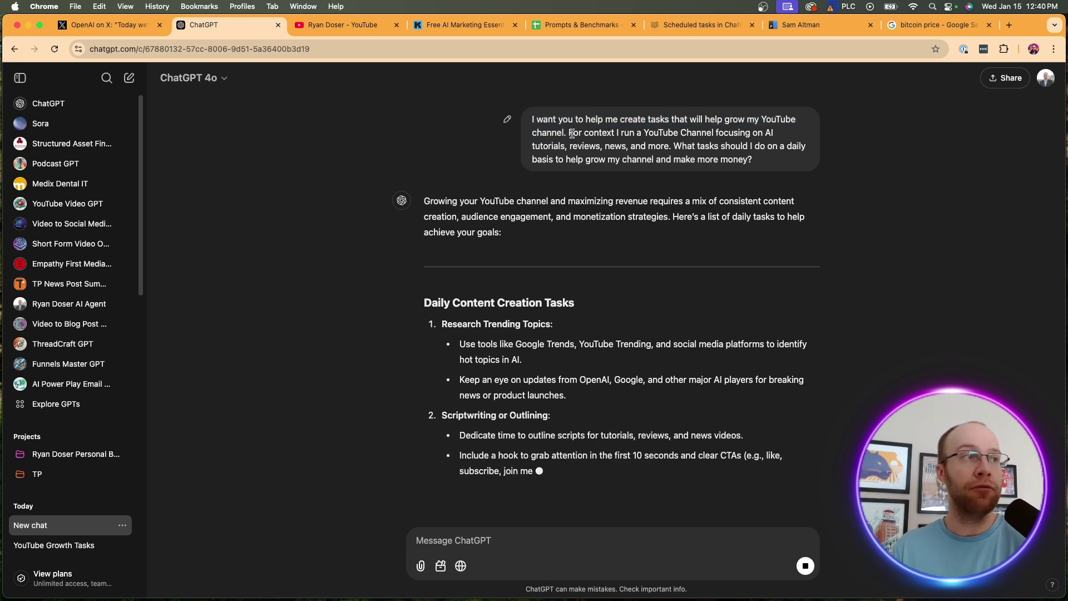
left_click_drag(580, 133, 670, 123)
scroll(669, 123, "up", 1)
left_click(714, 156)
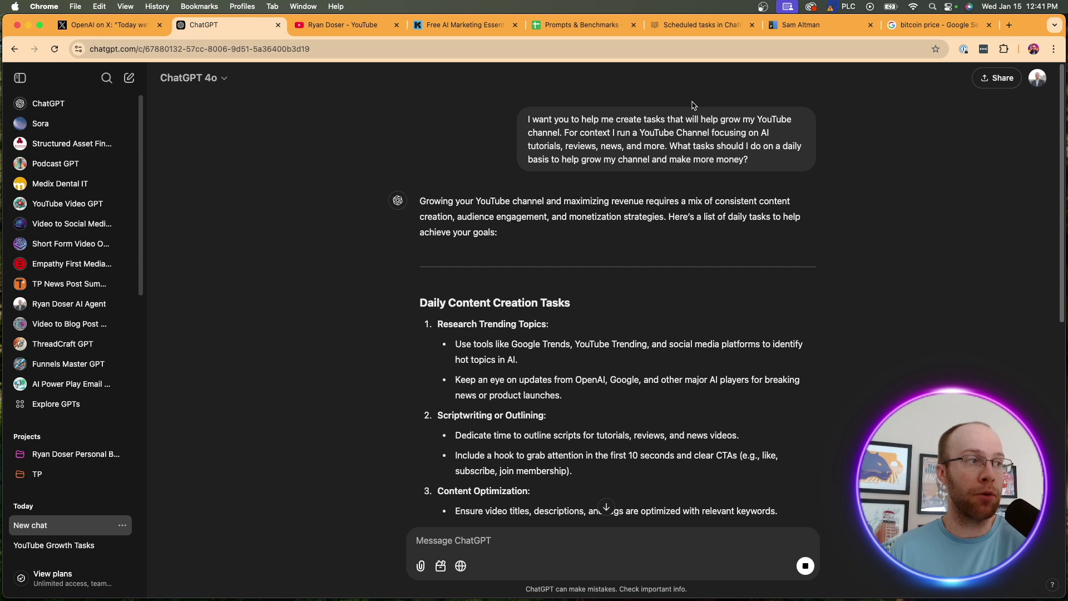
Step: Highlight the reply's headings and the Research Trending Topics item while it generates
scroll(590, 210, "down", 3)
left_click_drag(602, 218, 421, 213)
left_click(477, 213)
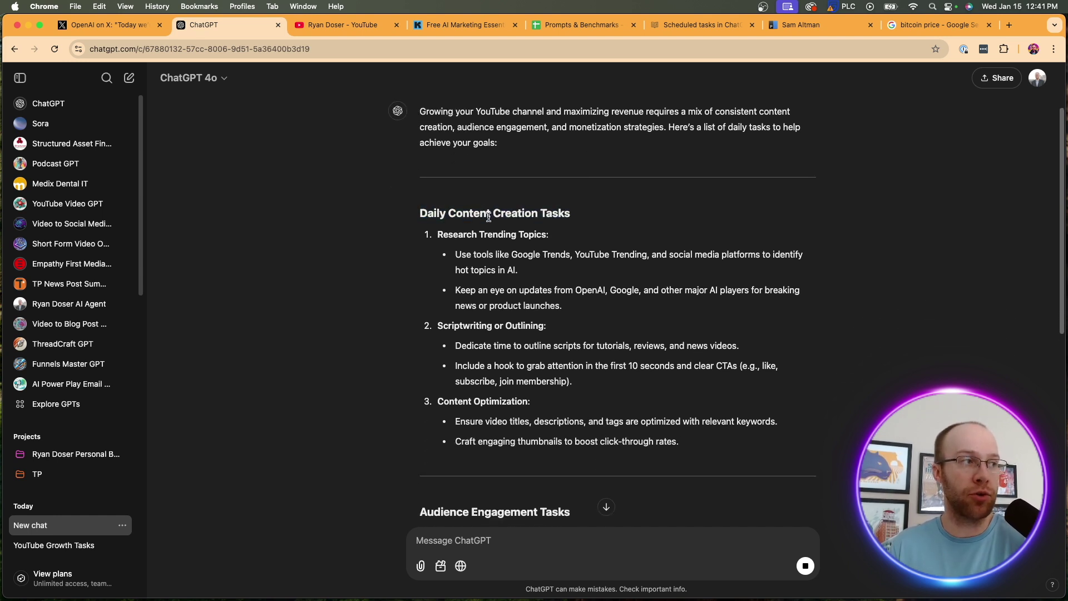
left_click_drag(587, 214, 500, 213)
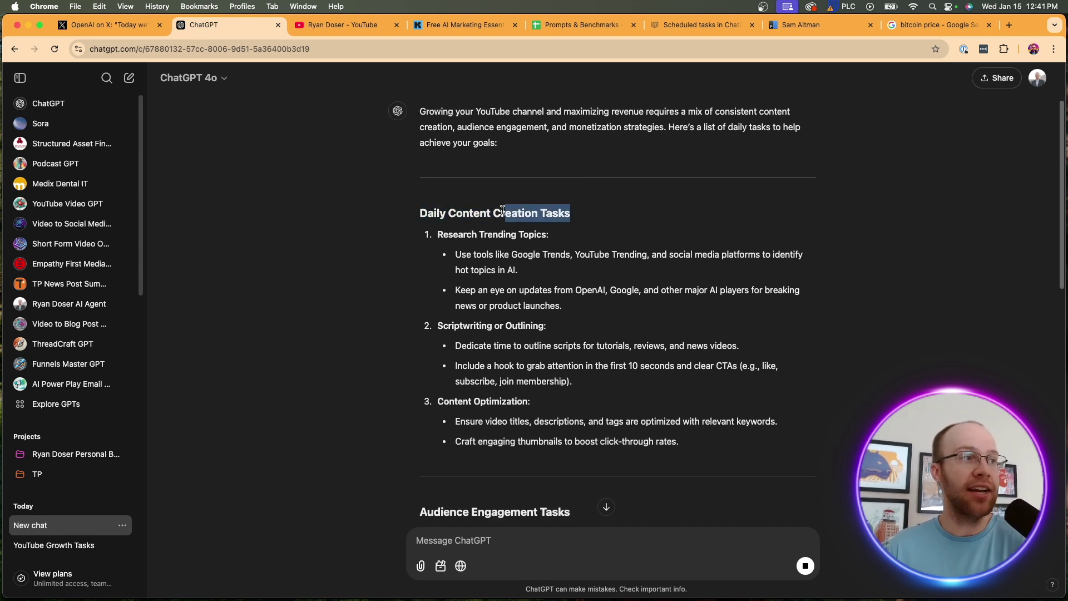
left_click(503, 200)
scroll(544, 257, "down", 1)
left_click_drag(587, 292, 439, 219)
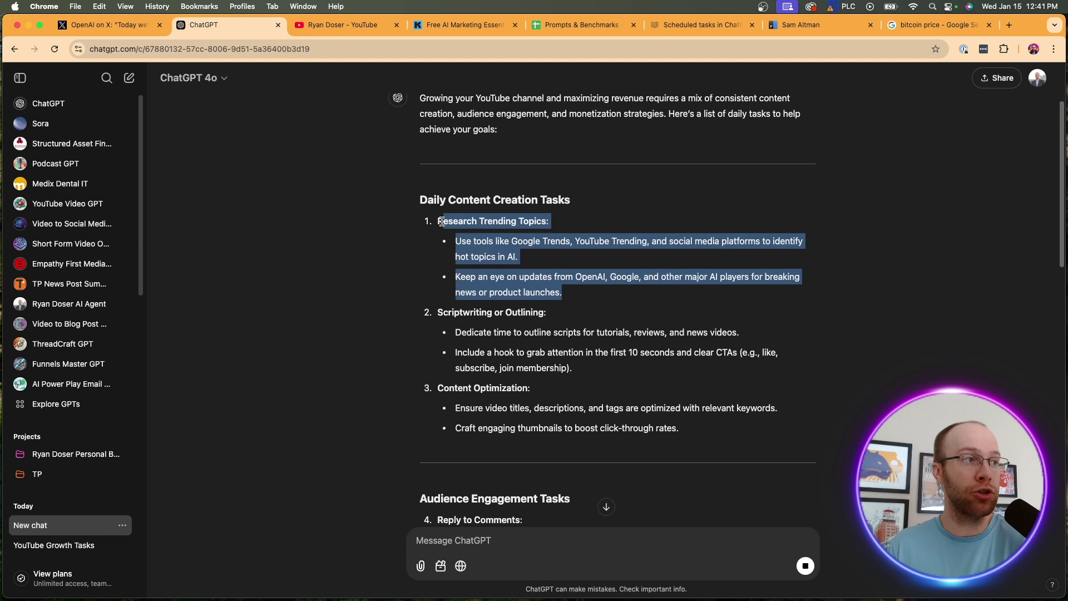
left_click(608, 272)
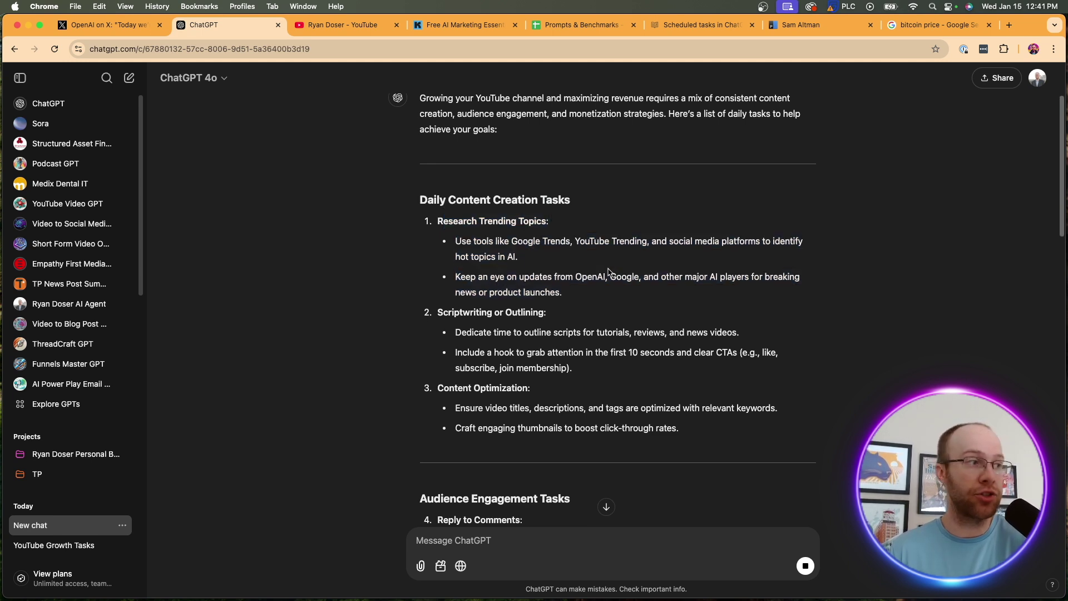
Step: Scroll down through the remaining daily task categories to the end of the reply
scroll(608, 272, "down", 1)
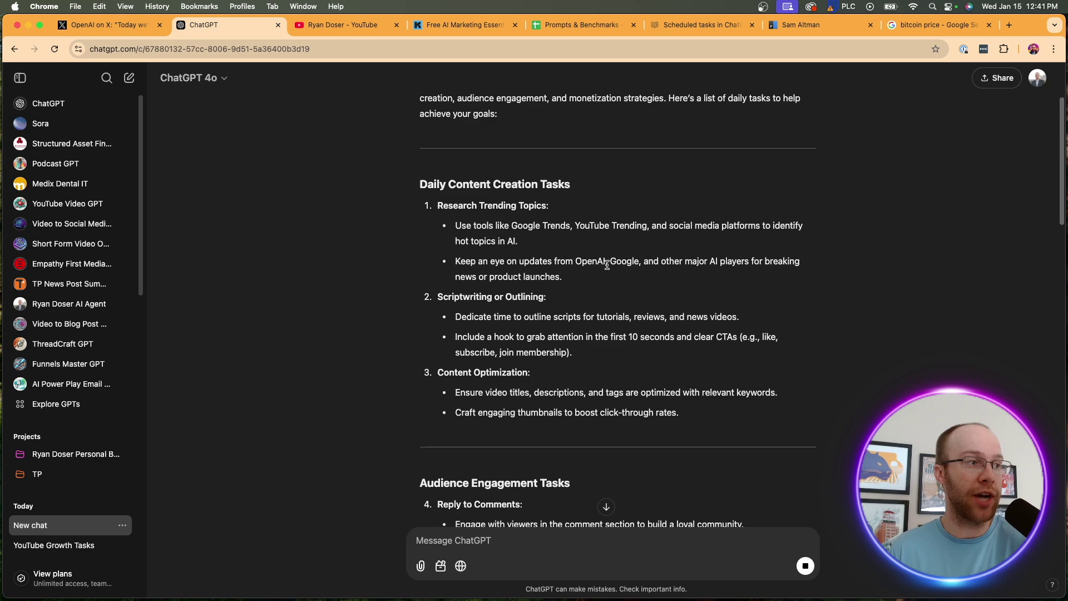
scroll(607, 267, "down", 8)
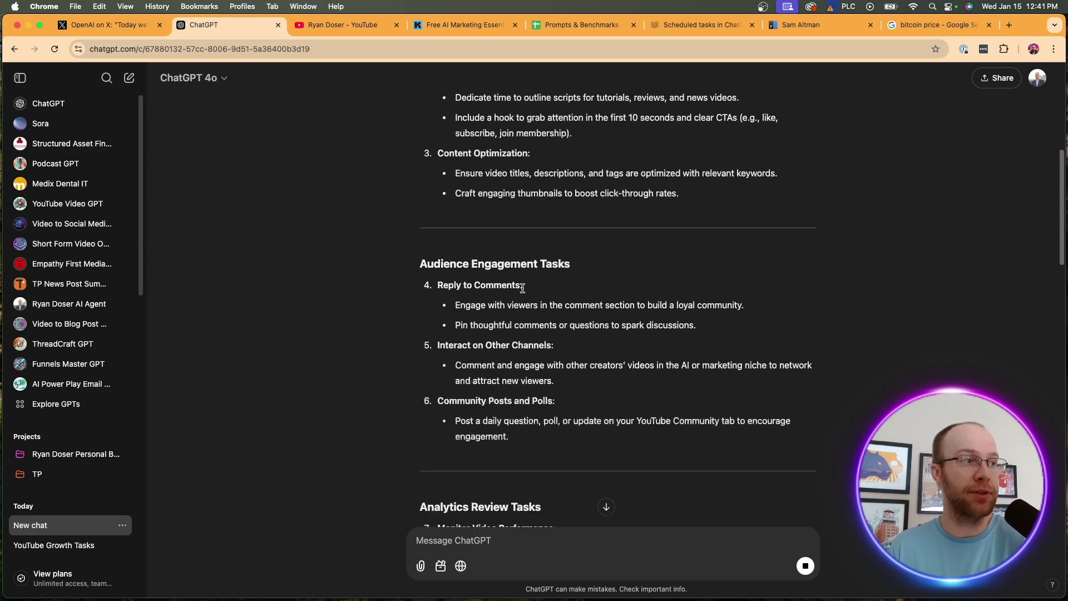
scroll(523, 288, "down", 2)
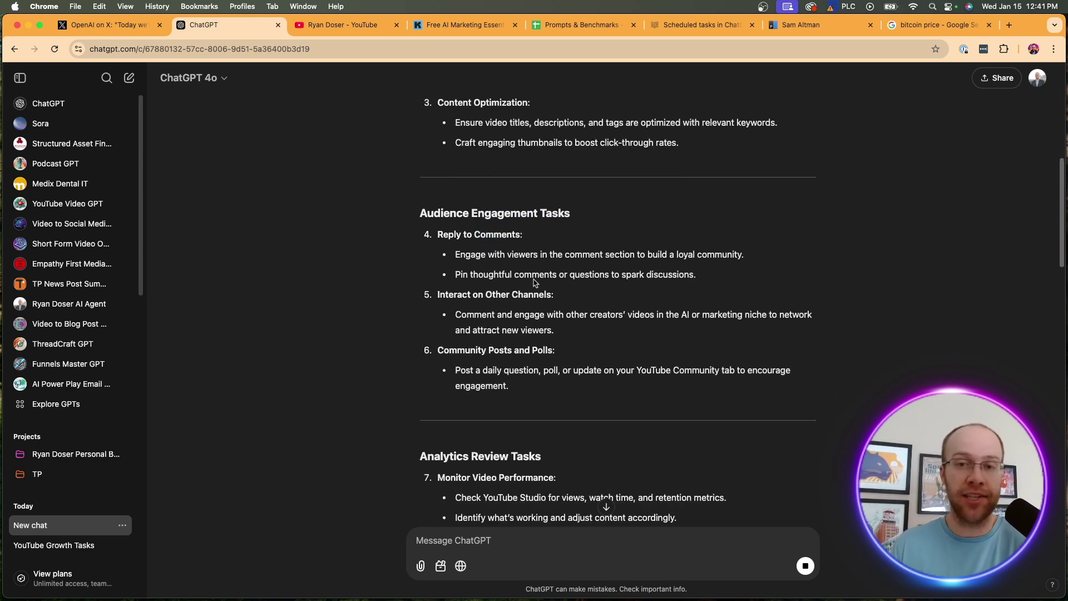
scroll(537, 289, "down", 2)
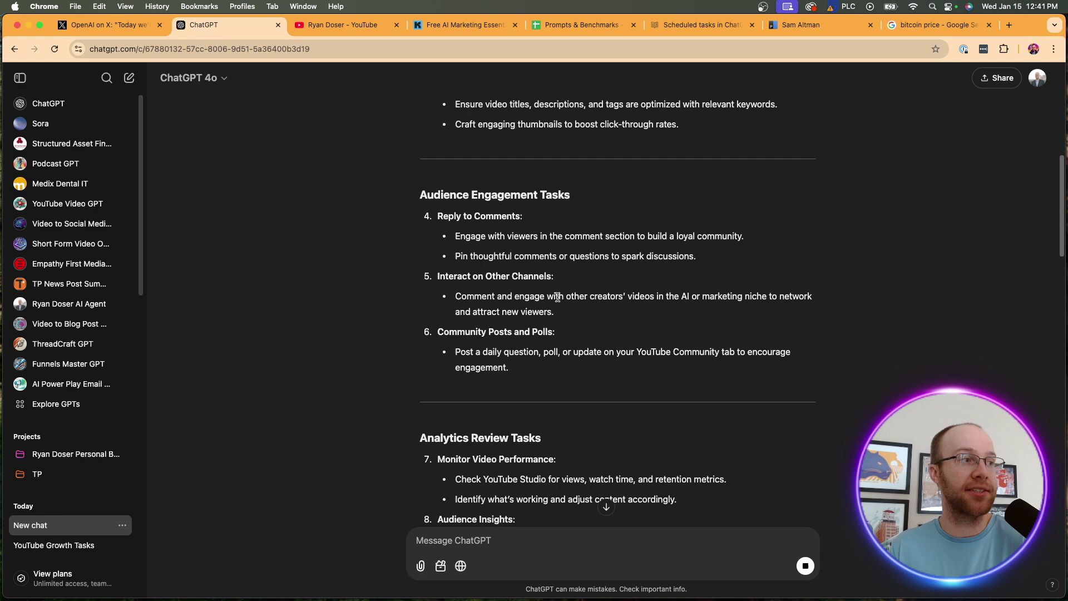
scroll(556, 312, "down", 5)
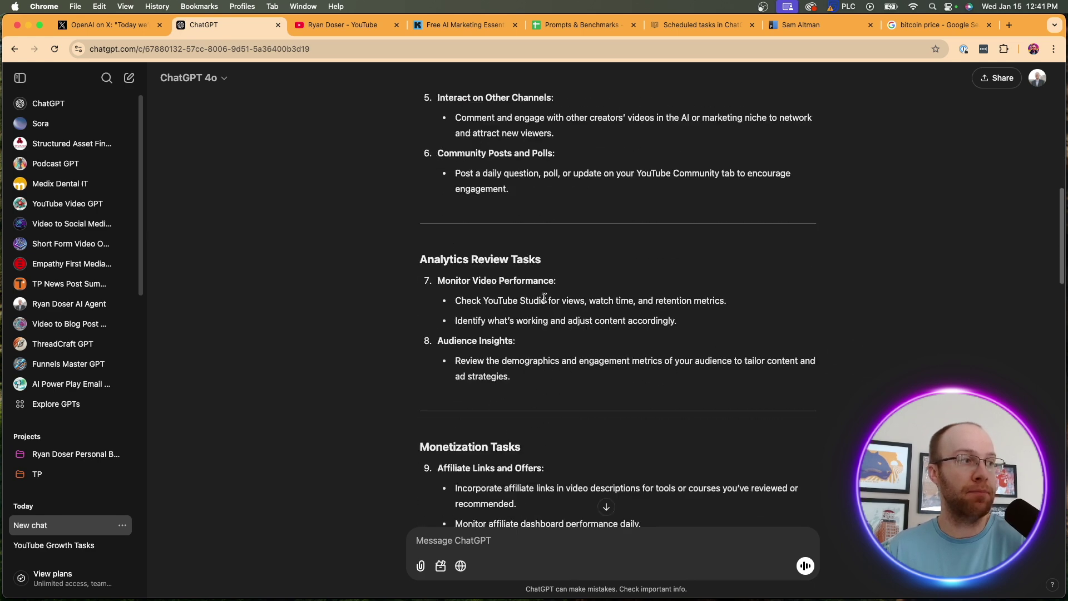
scroll(542, 287, "up", 2)
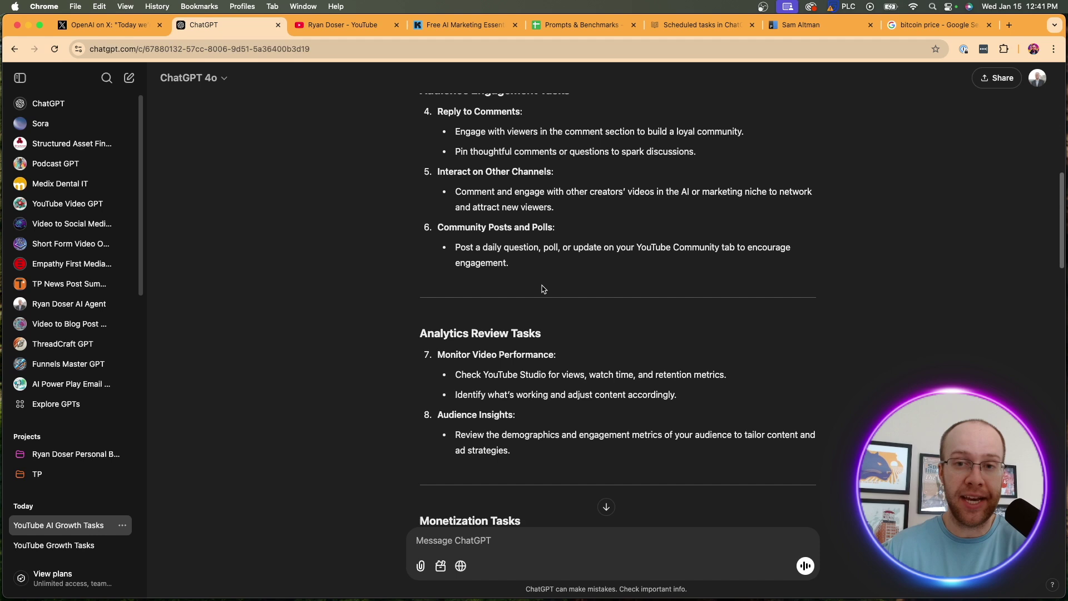
scroll(544, 289, "down", 4)
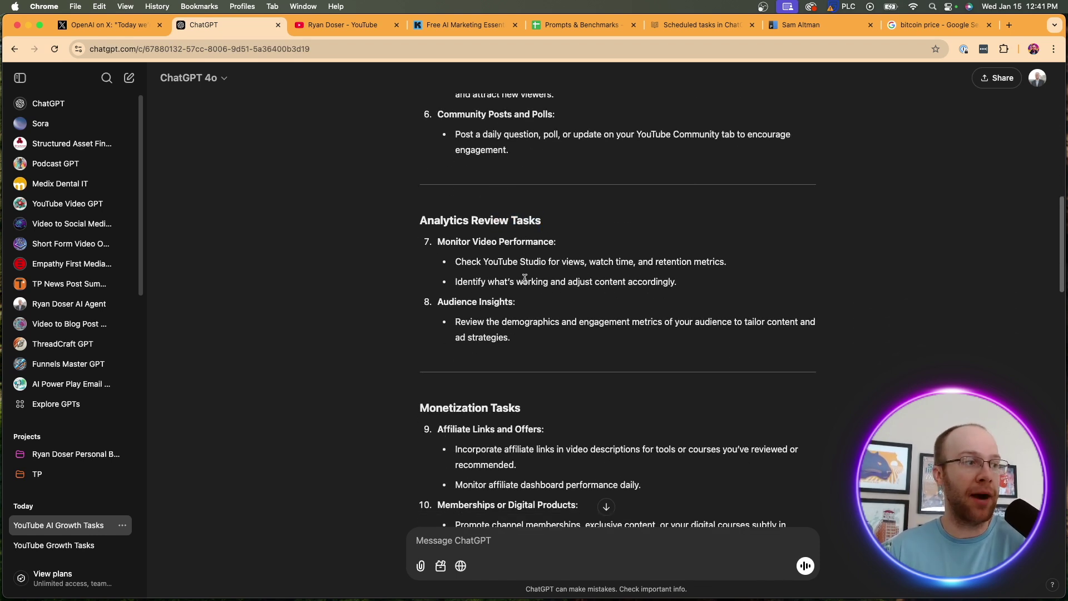
scroll(524, 279, "down", 7)
scroll(548, 275, "down", 1)
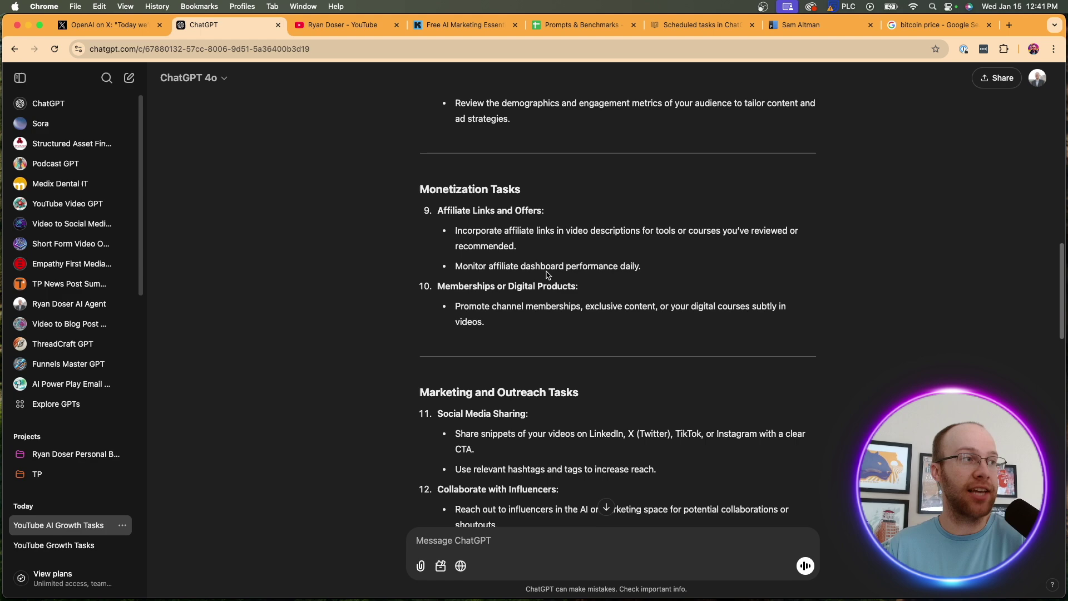
scroll(565, 303, "down", 5)
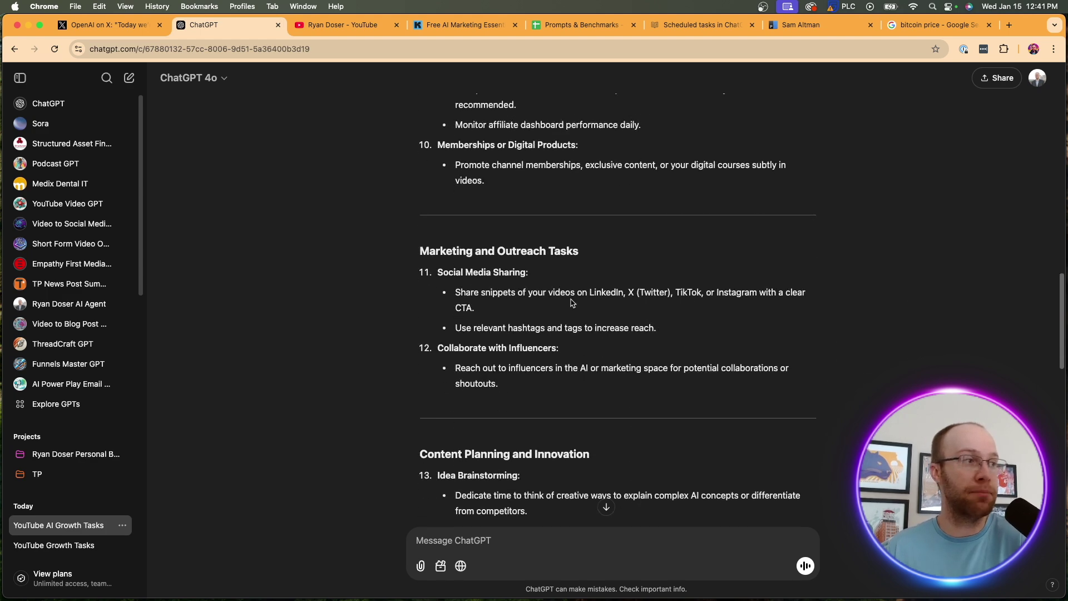
scroll(573, 303, "down", 5)
scroll(572, 304, "down", 4)
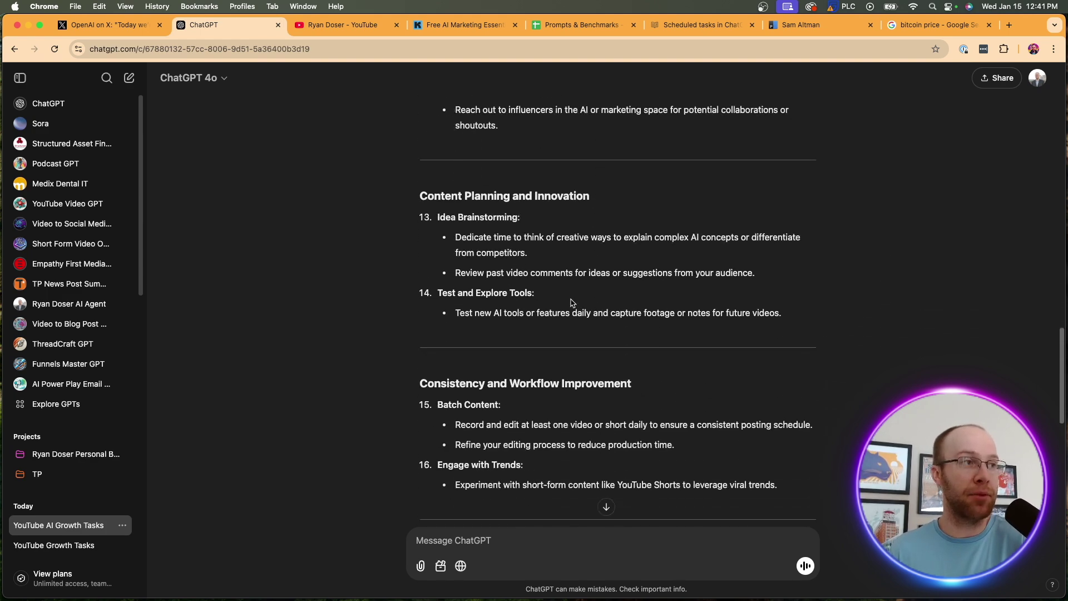
scroll(572, 303, "down", 8)
scroll(571, 304, "up", 20)
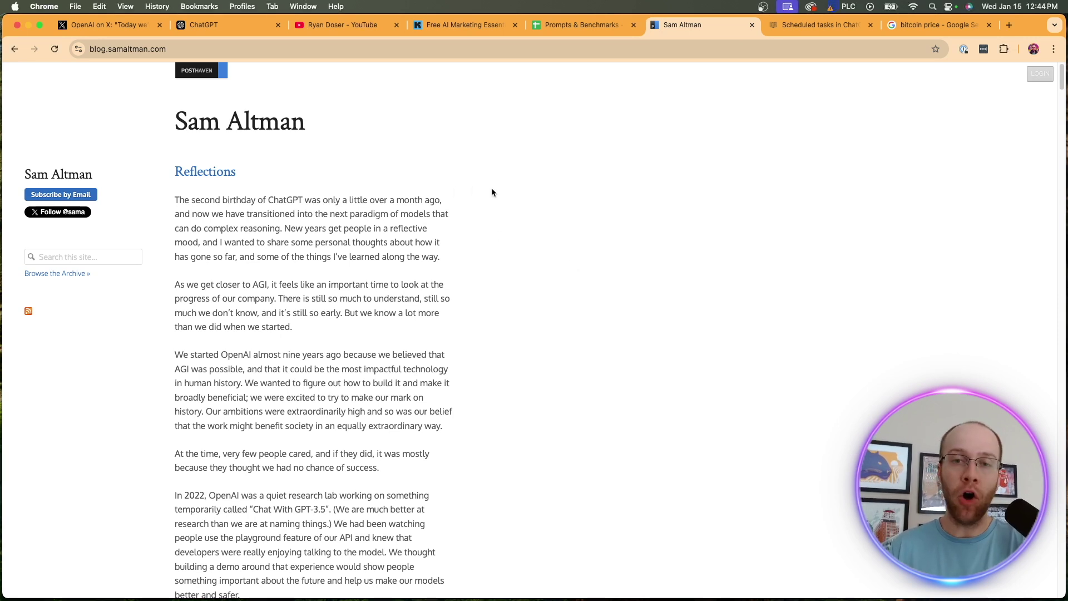
Step: Highlight the Reflections post title and scroll down through the post
left_click_drag(256, 177, 174, 172)
left_click(362, 172)
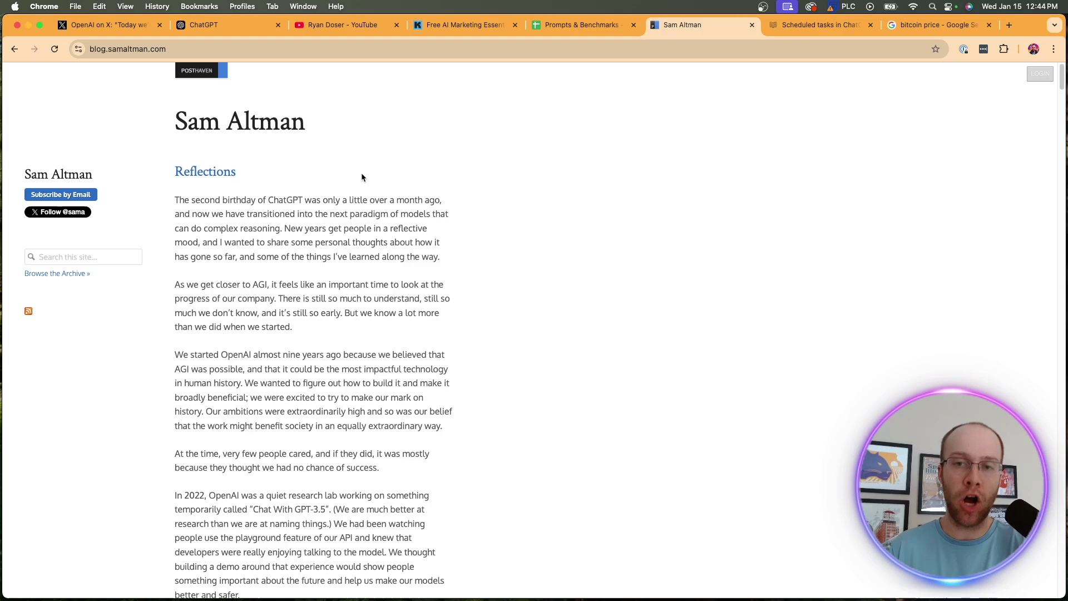
scroll(361, 172, "down", 20)
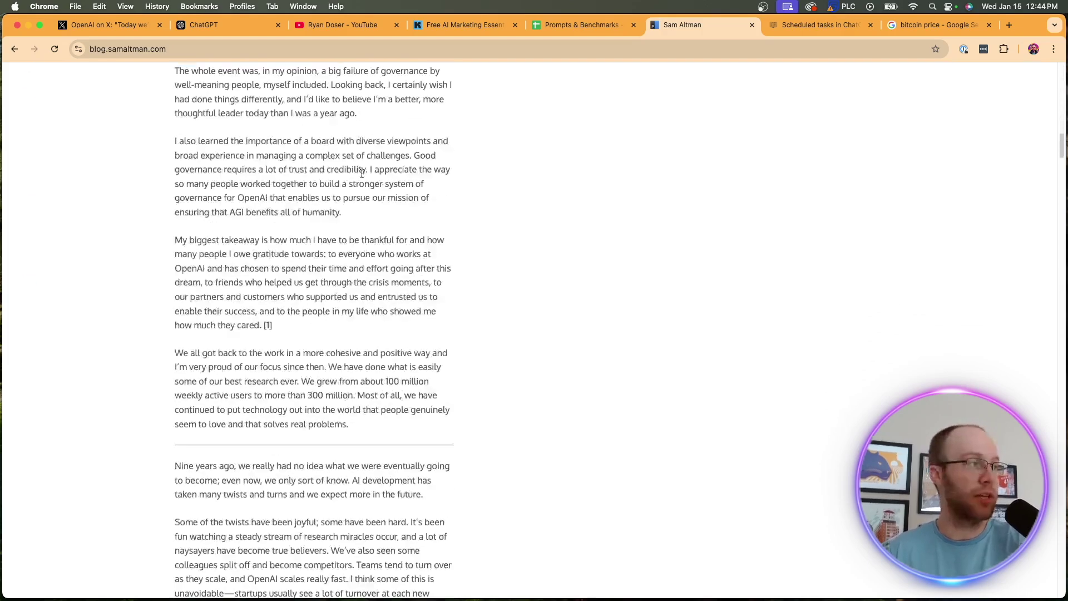
scroll(362, 174, "down", 7)
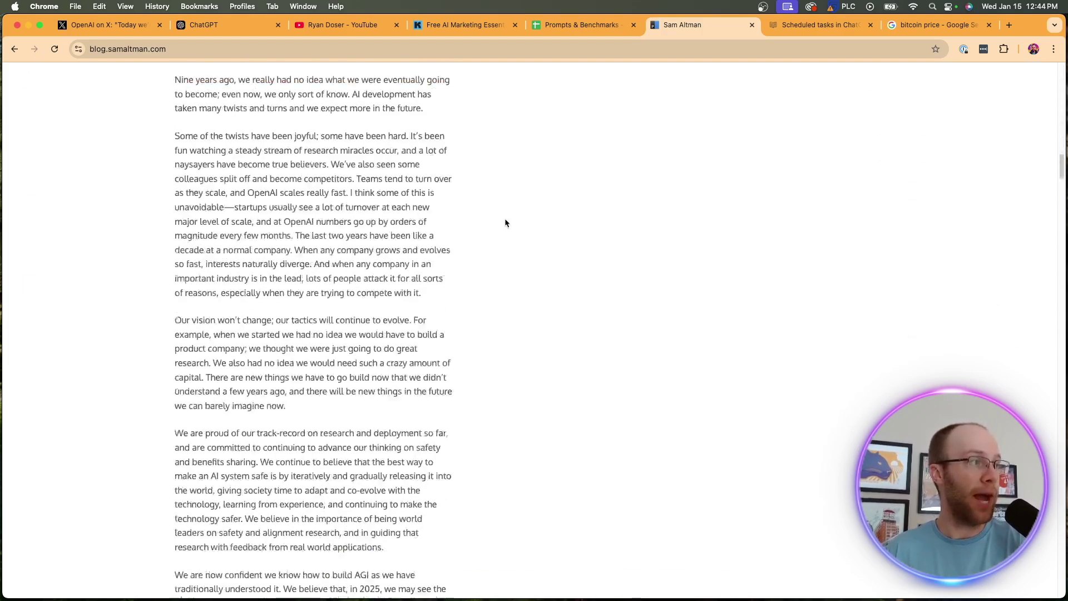
scroll(506, 223, "down", 7)
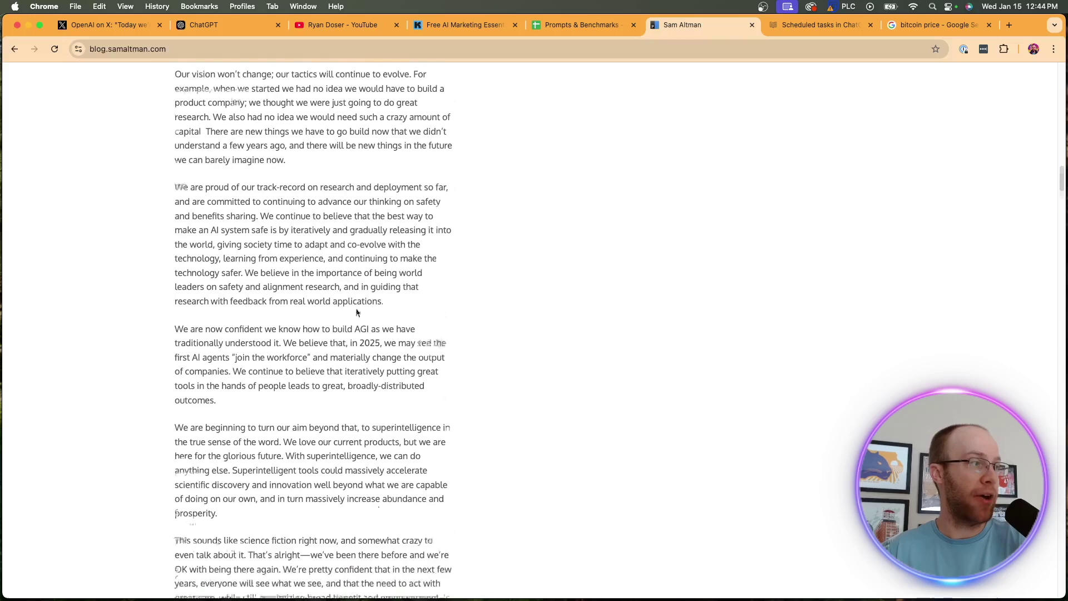
scroll(231, 195, "up", 1)
Step: Highlight the passage on AI agents joining the workforce in 2025, then return to ChatGPT
left_click_drag(183, 165, 271, 176)
left_click(284, 179)
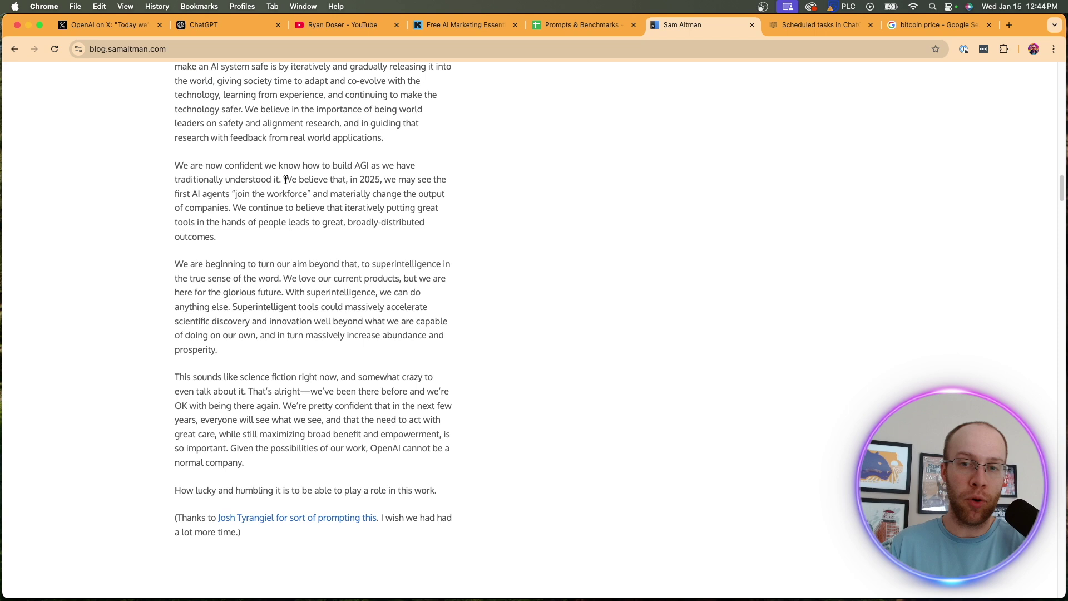
left_click_drag(283, 180, 437, 174)
left_click_drag(241, 179, 210, 184)
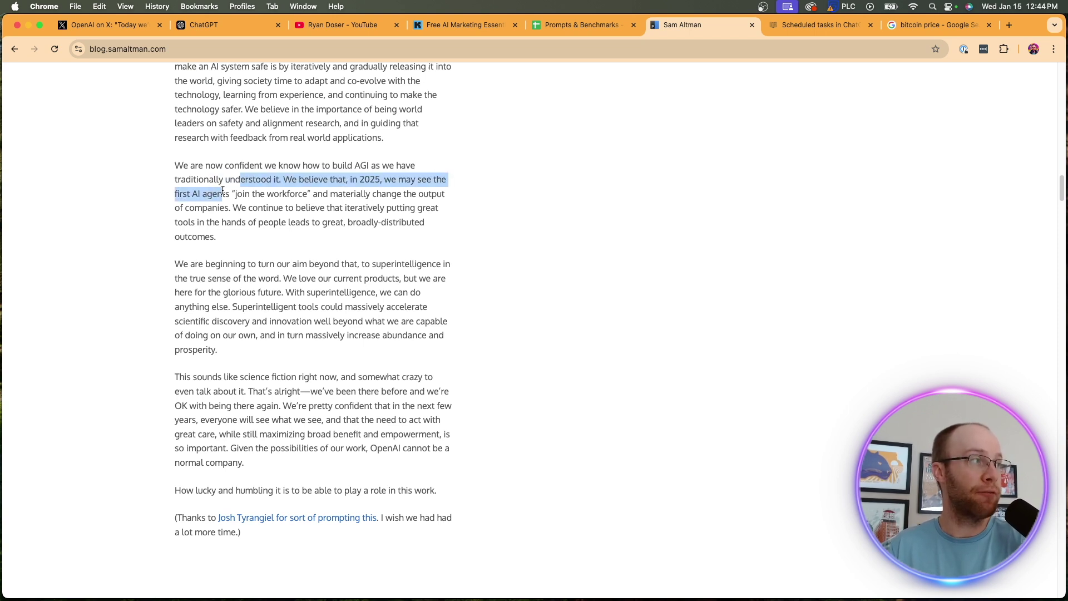
mouse_move(222, 191)
left_mouse_down()
mouse_move(425, 192)
mouse_move(225, 205)
left_mouse_up()
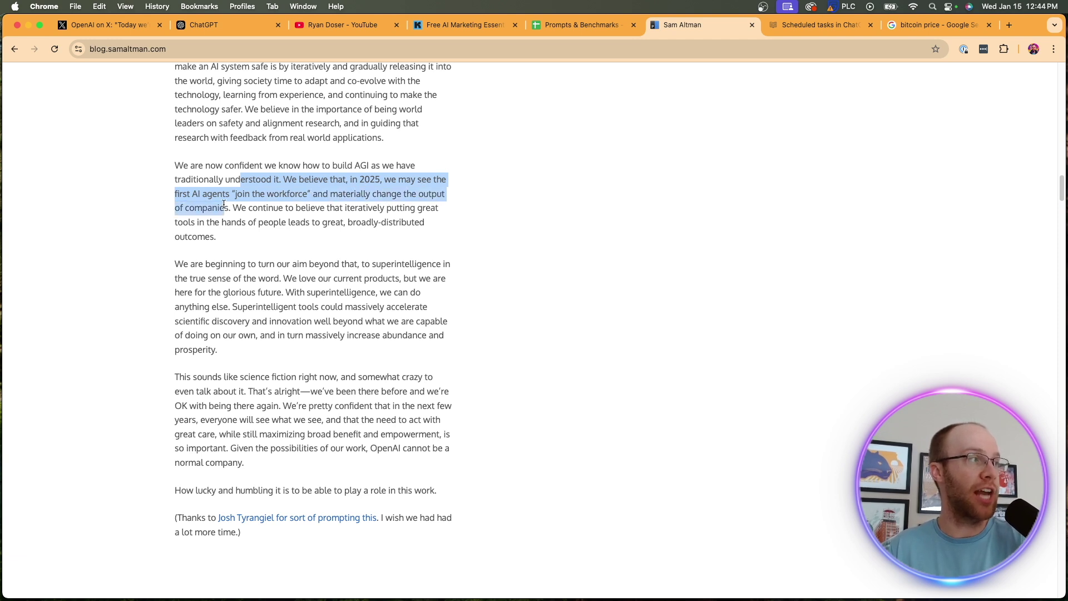
left_click(263, 205)
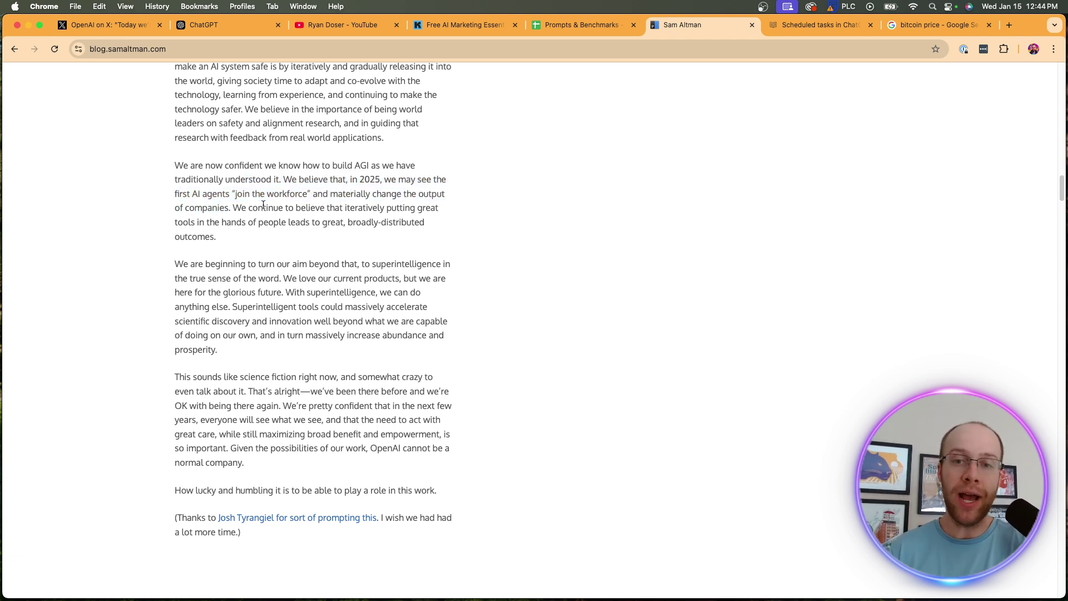
left_click(218, 26)
left_click(1037, 78)
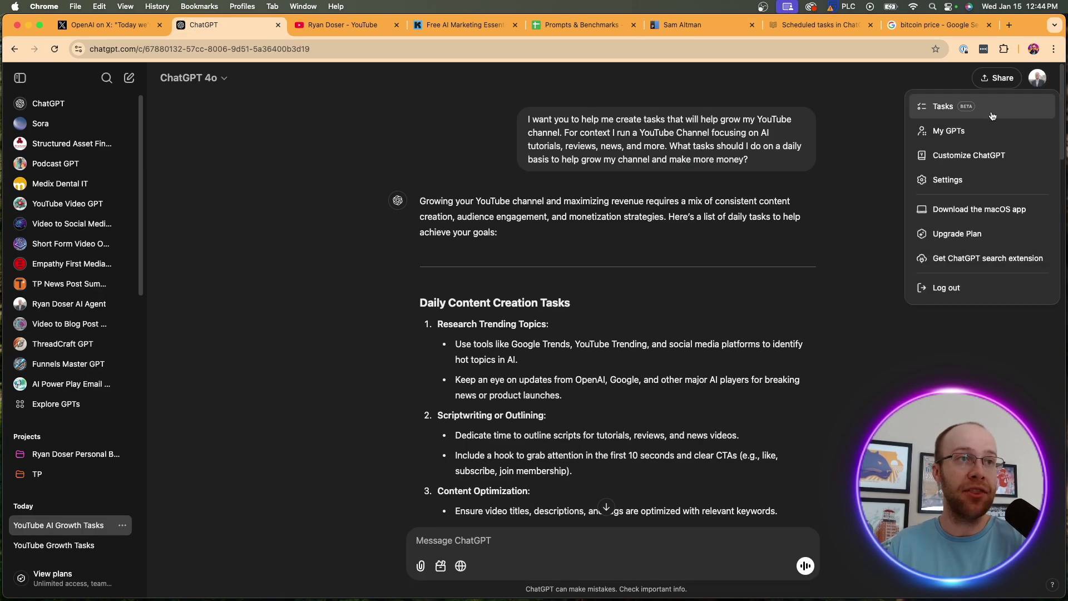
Step: Choose Tasks from the profile menu to list the four scheduled tasks, including Check Bitcoin price
left_click(949, 108)
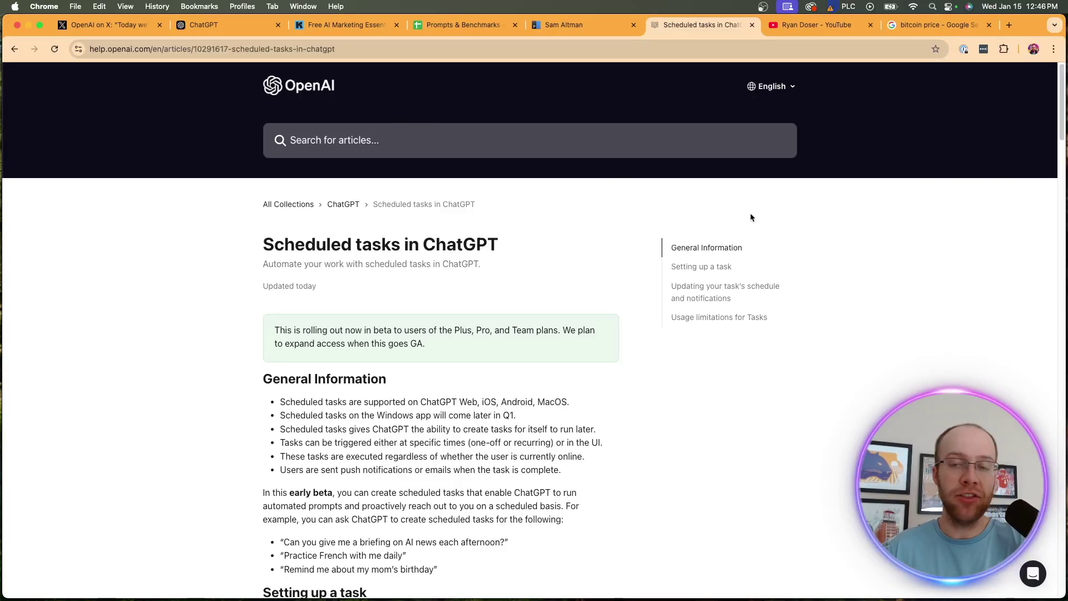
Step: Read the article's General Information and example task prompts, highlighting passages along the way
scroll(700, 300, "down", 2)
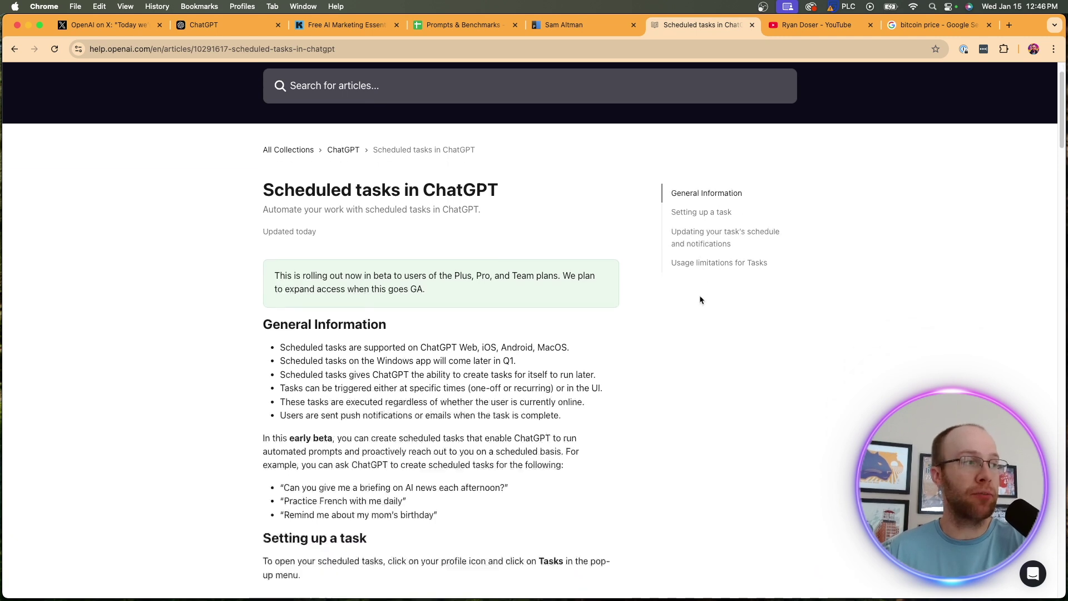
scroll(700, 300, "down", 4)
left_click_drag(581, 317, 296, 236)
left_click(425, 321)
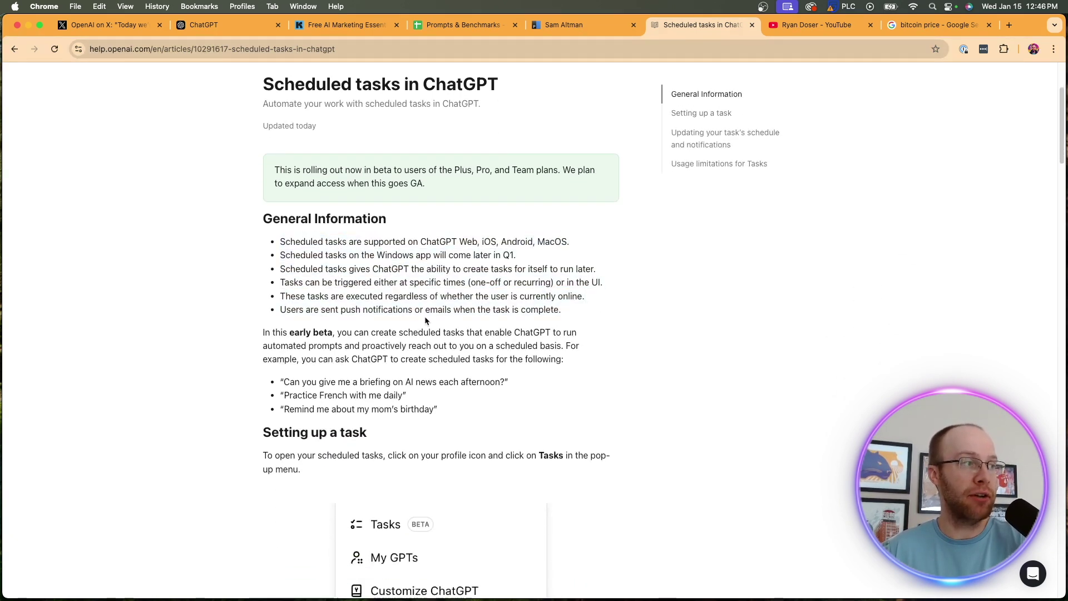
scroll(426, 320, "down", 2)
left_click_drag(442, 353, 333, 322)
left_click(354, 291)
Step: Skim the rest of the scheduled-tasks article, then bring up the YouTube channel's videos page
scroll(355, 291, "down", 2)
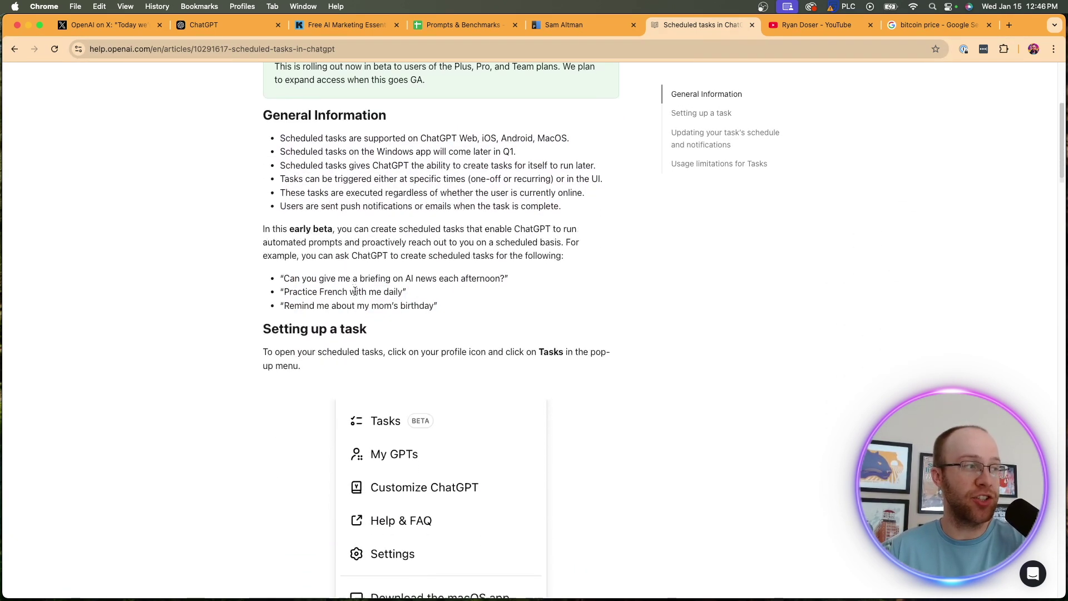
scroll(354, 291, "down", 3)
scroll(317, 257, "down", 9)
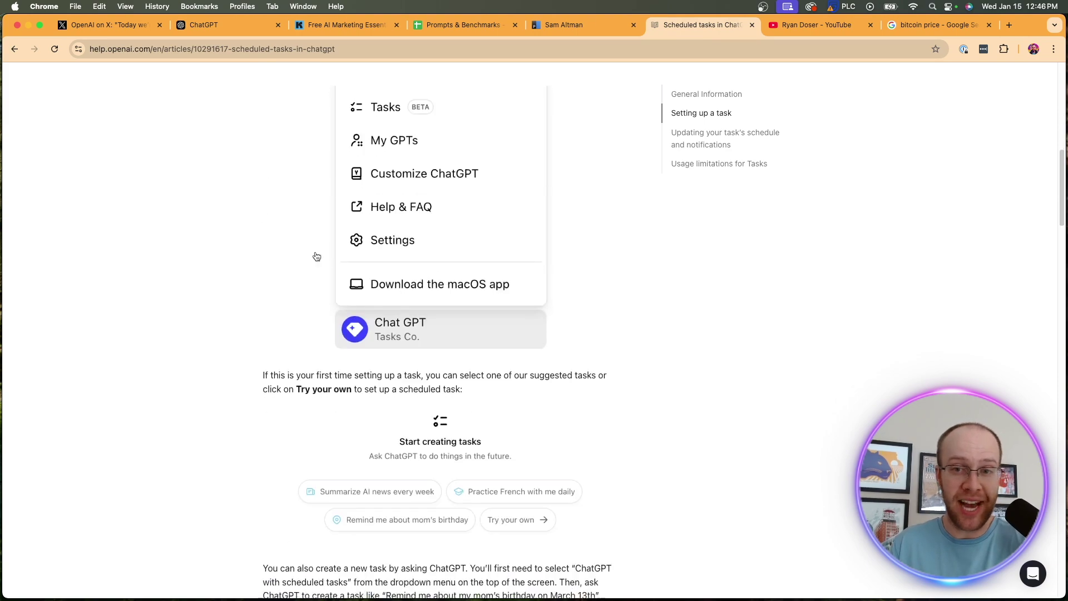
scroll(317, 256, "down", 20)
scroll(413, 270, "up", 20)
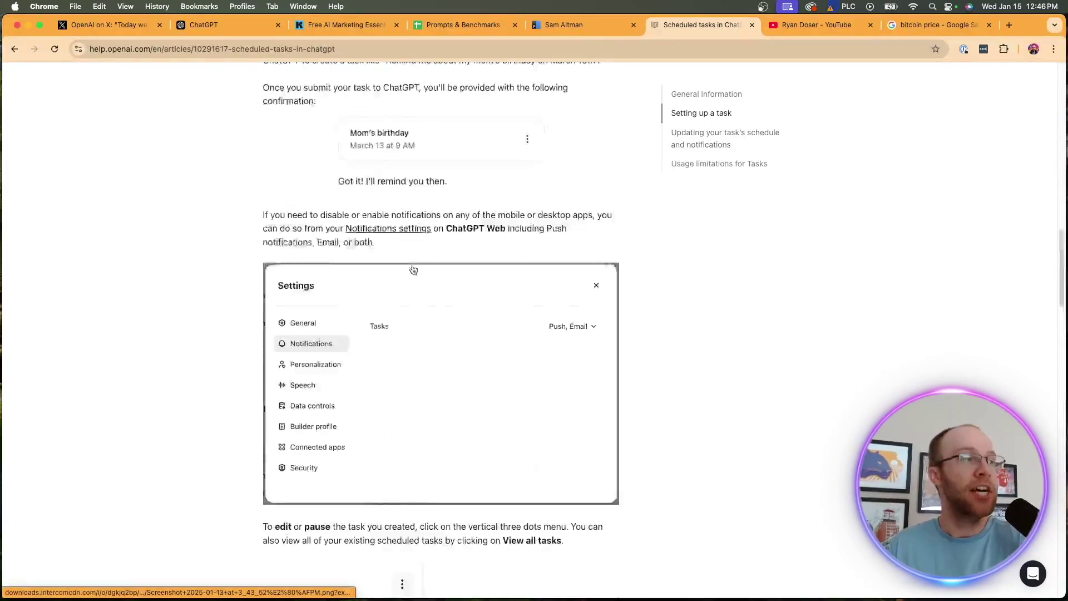
scroll(414, 270, "up", 15)
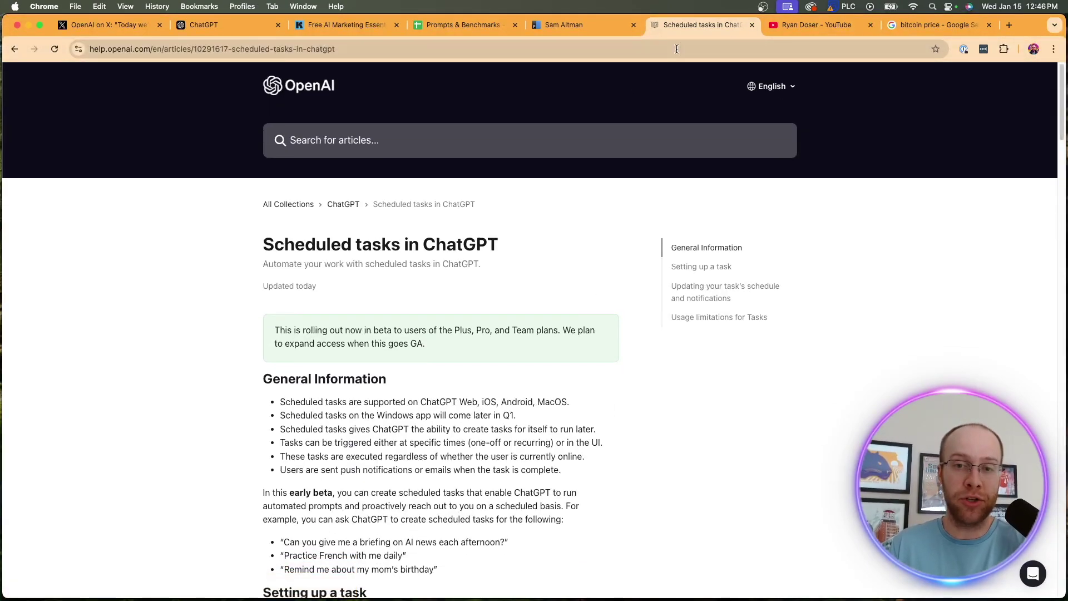
left_click(807, 28)
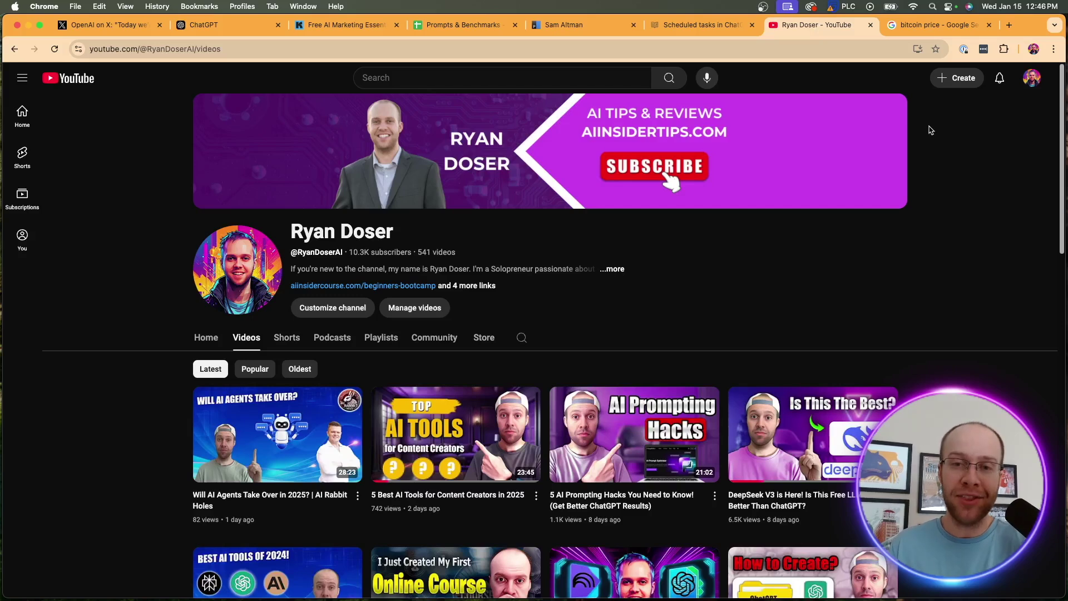